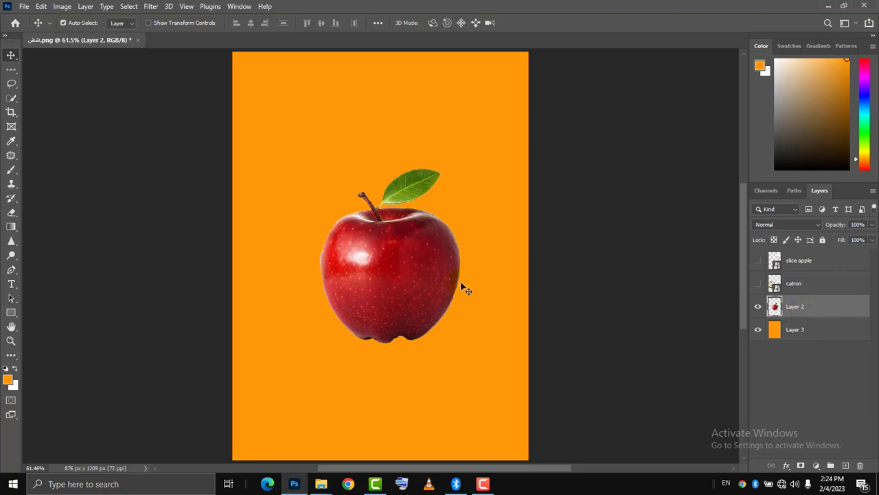
Step: Centre the apple on the canvas and cut its lower half onto a new layer using a rectangular selection
left_click_drag(416, 276, 410, 277)
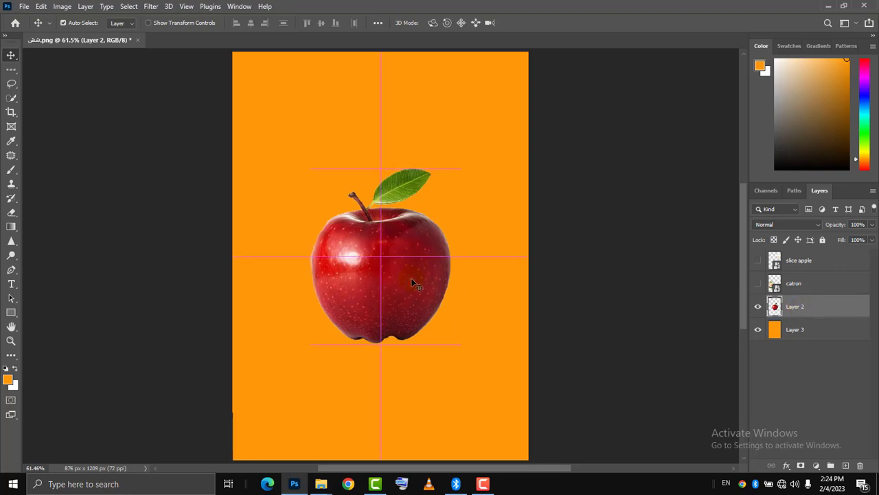
right_click(11, 70)
left_click(41, 69)
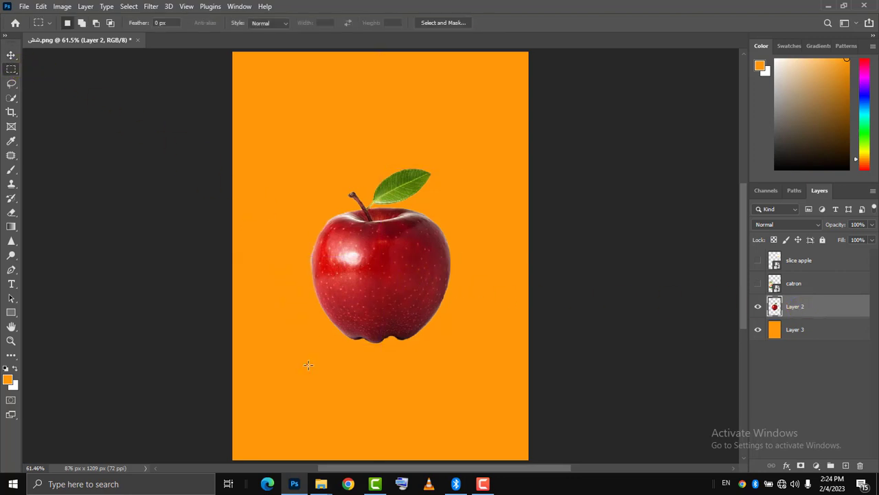
left_click_drag(308, 365, 461, 289)
right_click(395, 300)
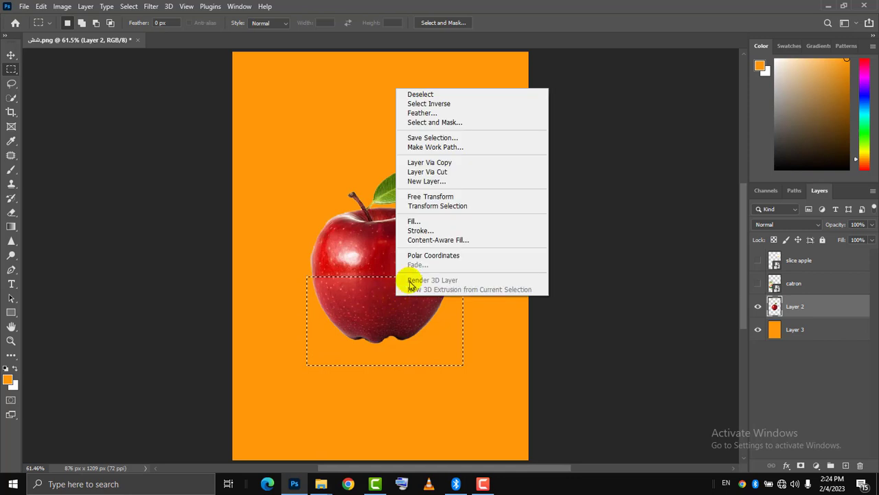
left_click(431, 173)
Step: Move the apple's upper half up and its lower half down to leave a wide gap between them
key("v")
left_click_drag(415, 215, 405, 162)
left_click_drag(398, 309, 405, 411)
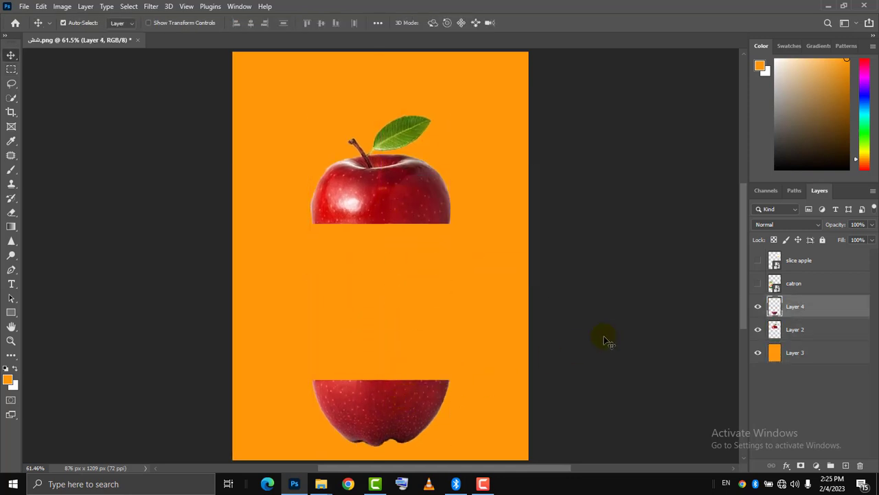
Step: Show the slice apple layer and distort it into a flat cut face over the lower apple half
left_click(758, 261)
left_click(807, 265)
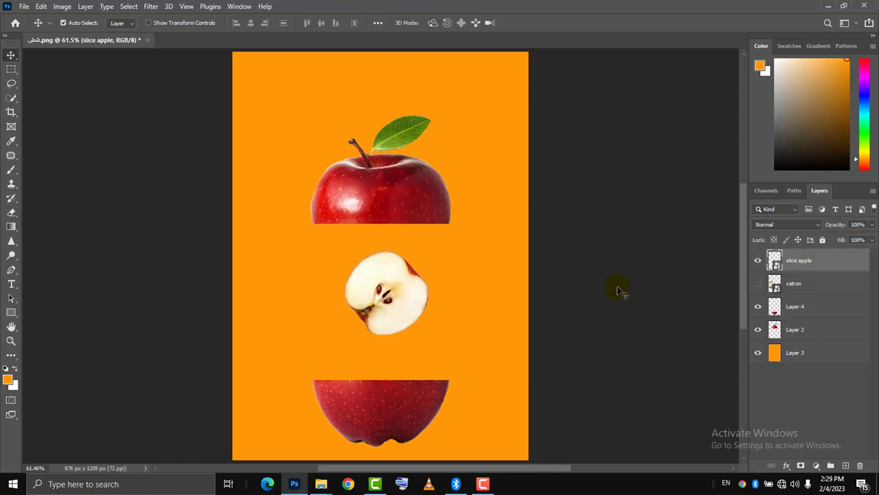
key("ctrl+t")
left_click_drag(416, 257, 415, 193)
left_click_drag(515, 256, 535, 311)
left_click_drag(404, 318, 402, 329)
left_click_drag(535, 312, 514, 364)
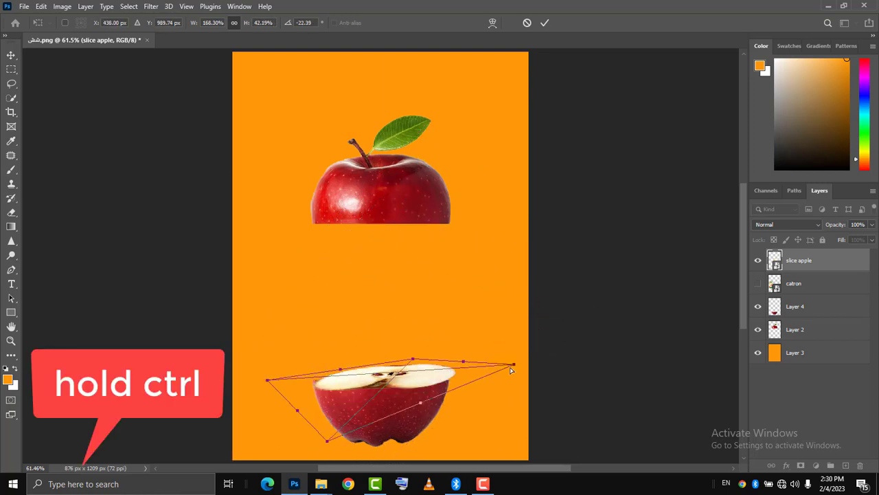
left_click_drag(411, 364, 417, 373)
key("Return")
Step: Refine the distorted slice's corners so its edges match the width of the lower apple half
scroll(410, 383, "up", 3)
key("ctrl+t")
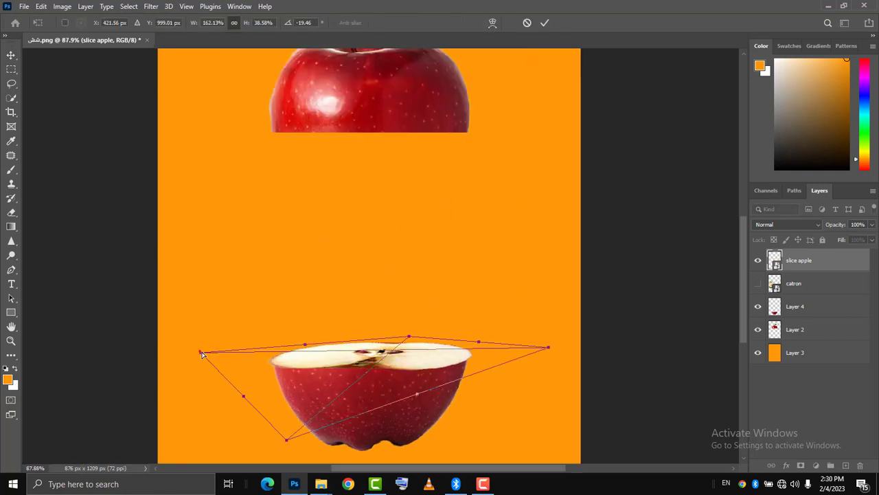
left_click_drag(546, 348, 534, 348)
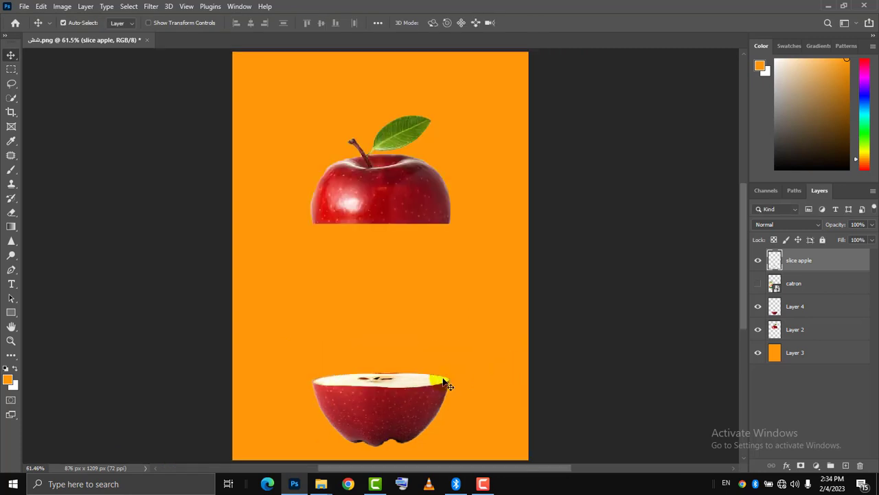
Step: Duplicate the flattened slice, flip the copy vertically and place it on the underside of the upper apple half
left_click_drag(407, 376, 409, 260)
key("ctrl+t")
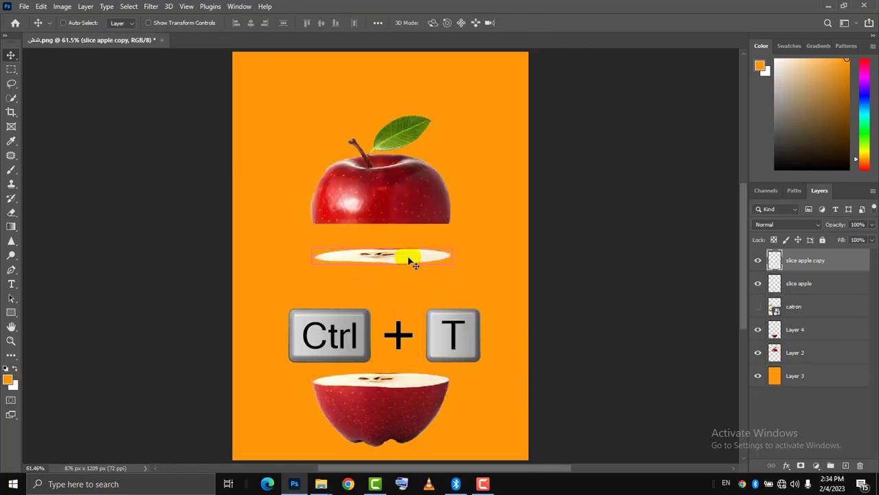
right_click(408, 260)
left_click(437, 250)
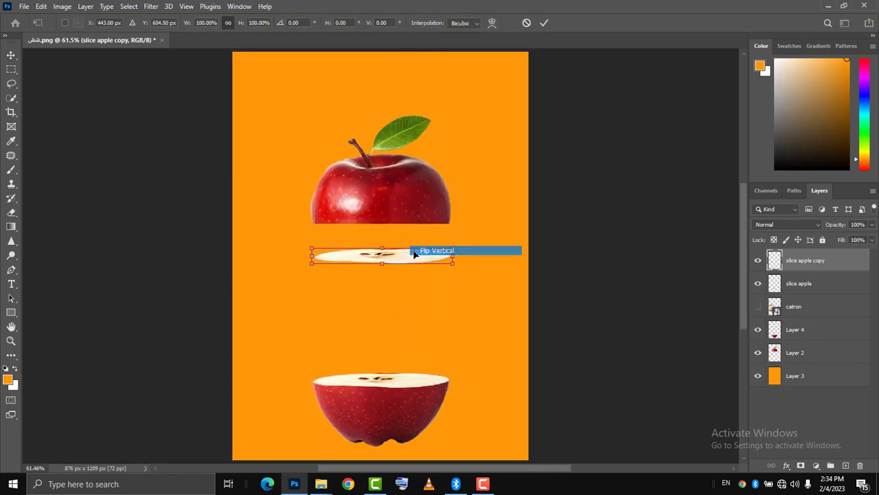
left_click_drag(402, 256, 402, 223)
key("Return")
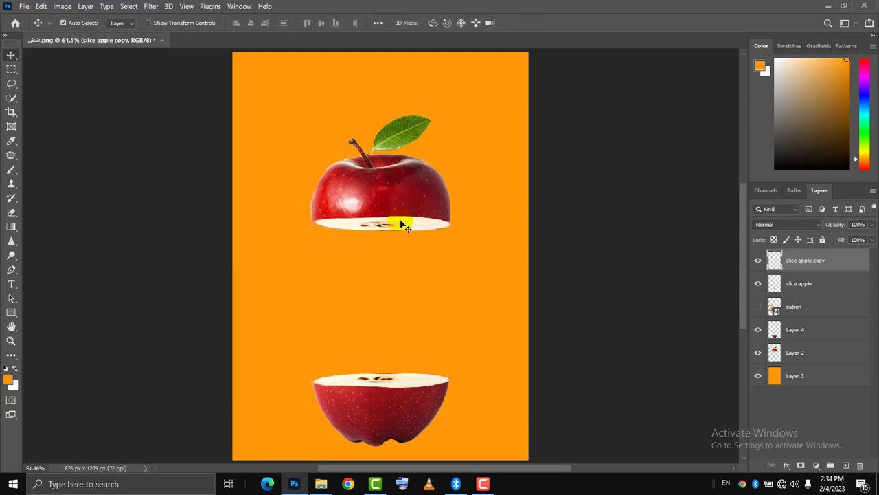
Step: Merge the flipped slice copy with the upper apple half into one layer
scroll(405, 226, "up", 3)
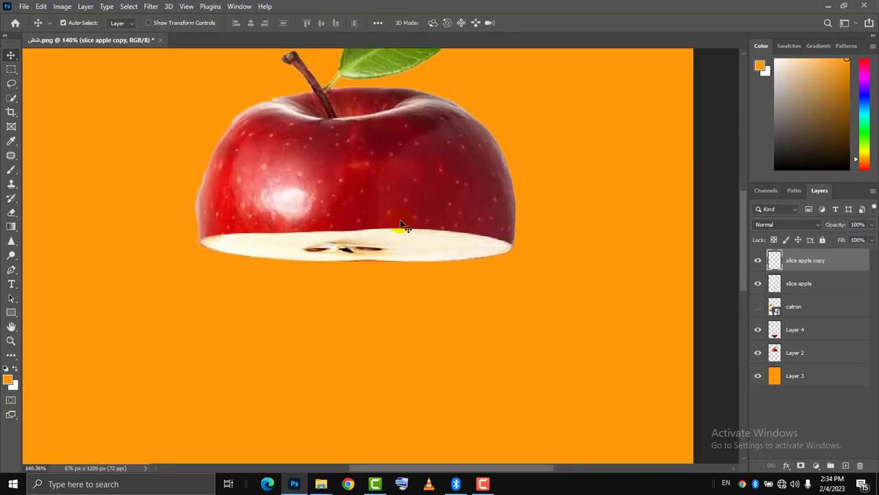
scroll(405, 226, "down", 3)
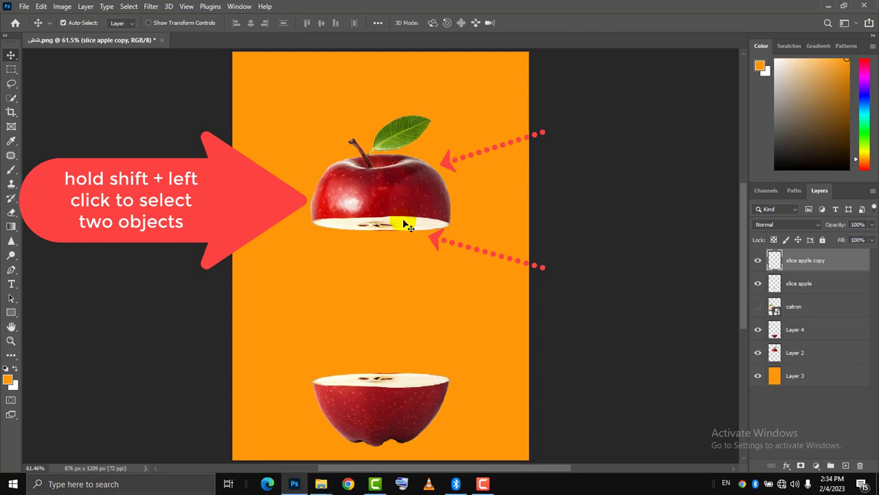
left_click(405, 225, "shift")
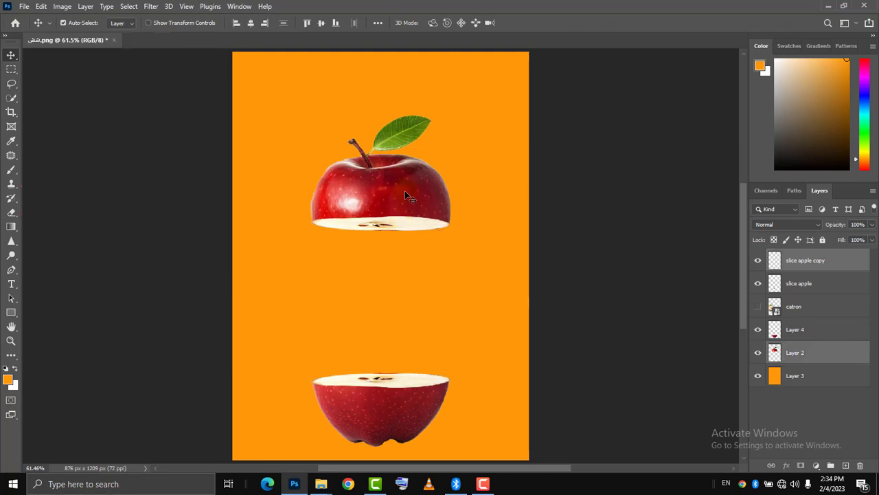
key("ctrl+e")
Step: Merge the lower slice with the lower apple half and check both merged layers by toggling their visibility
left_click(405, 227)
left_click(396, 412, "shift")
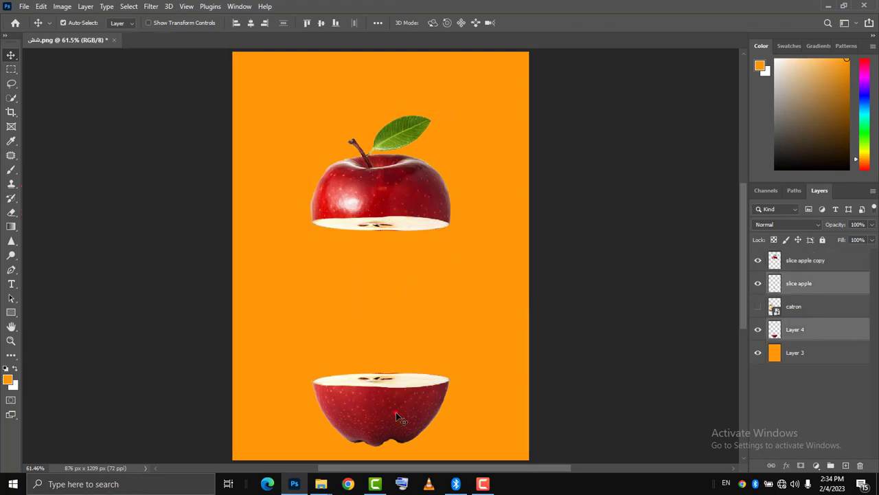
key("ctrl+e")
left_click(758, 283)
left_click(758, 283)
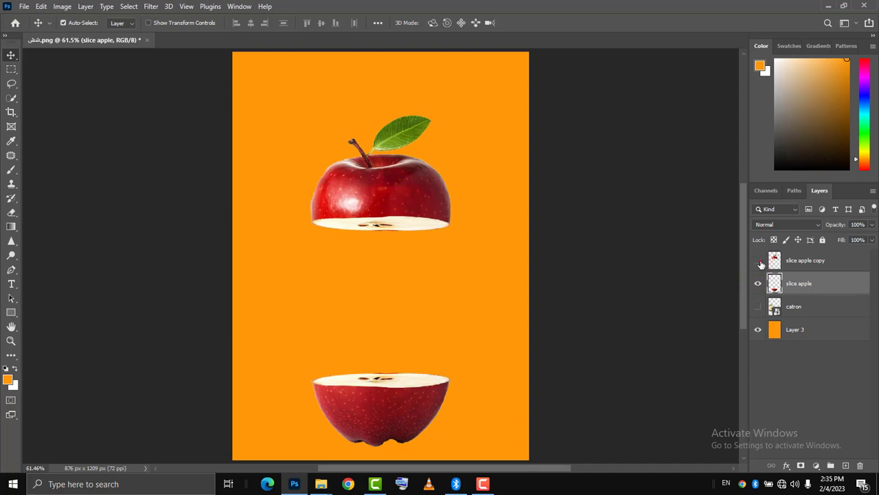
left_click(758, 259)
left_click(757, 259)
left_click(775, 259)
Step: Show the catron layer, add a layer mask to it, and place it between the apple halves above all other layers
left_click(757, 307)
left_click(795, 307)
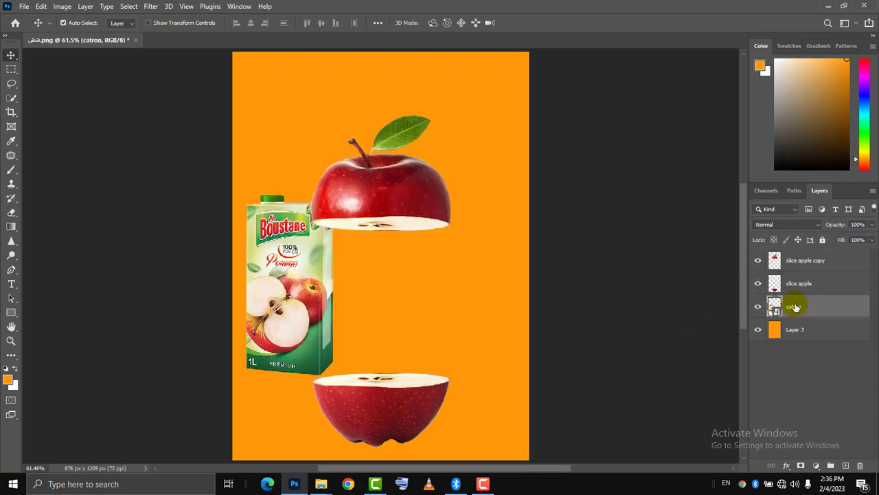
left_click(801, 465)
left_click_drag(336, 313, 421, 349)
left_click_drag(814, 307, 814, 259)
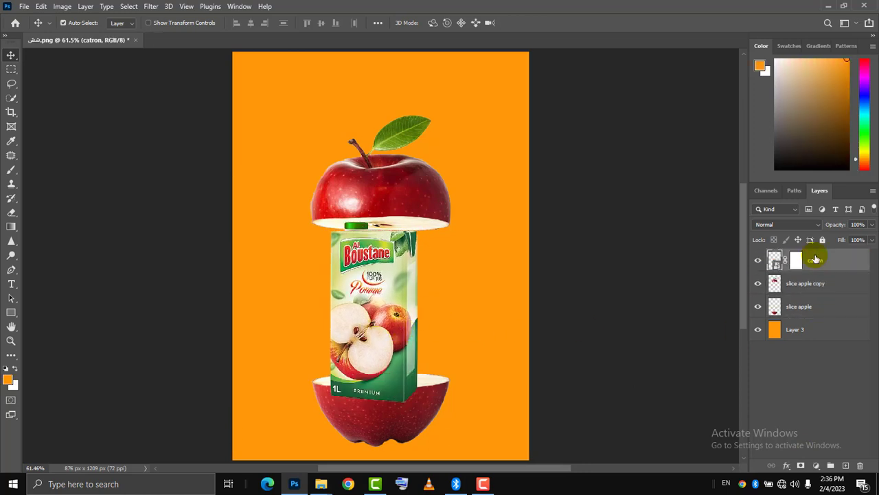
Step: Enlarge the juice carton and position it so it fills the gap between the two apple halves
mouse_move(393, 327)
left_mouse_down()
mouse_move(413, 311)
mouse_move(394, 334)
left_mouse_up()
key("ctrl+t")
key("Return")
Step: Load the lower apple half's outline as a selection and make the catron layer's mask active
left_click(775, 306)
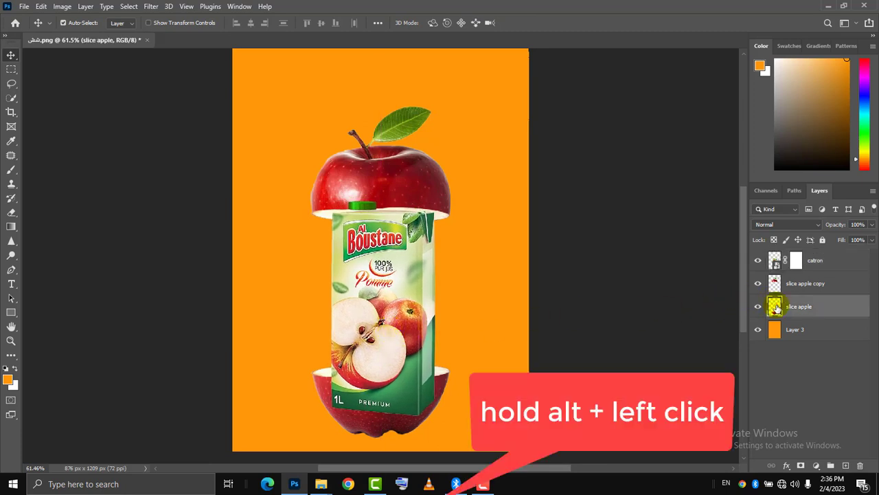
left_click(776, 308, "ctrl")
left_click(797, 261)
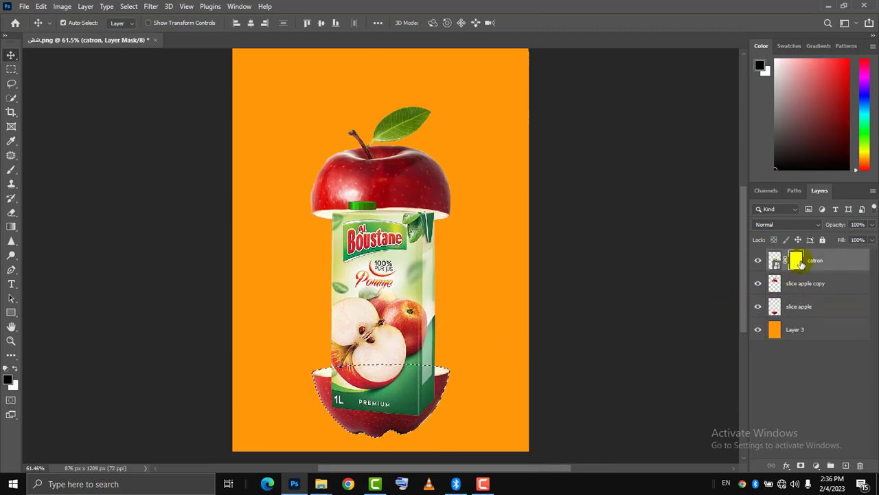
Step: Paint black on the carton's mask with a hard round brush to hide its base inside the lower apple half, and deselect
left_click(11, 169)
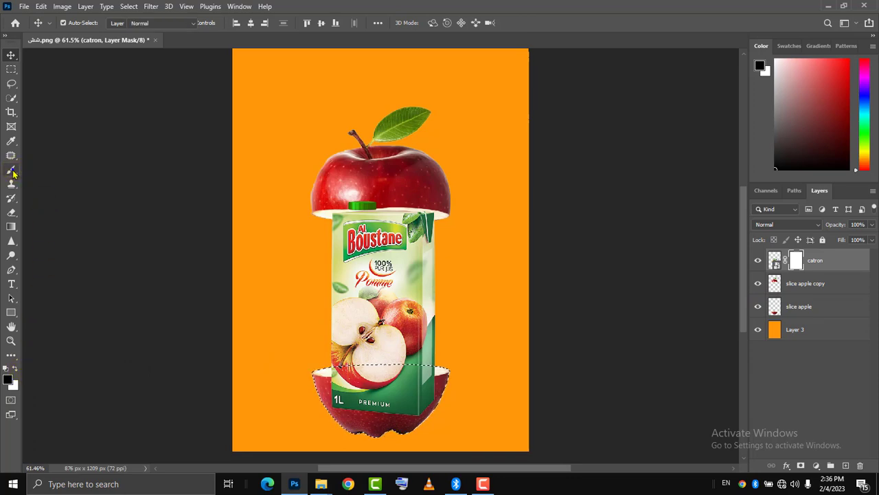
scroll(394, 377, "down", 1)
scroll(394, 377, "up", 5)
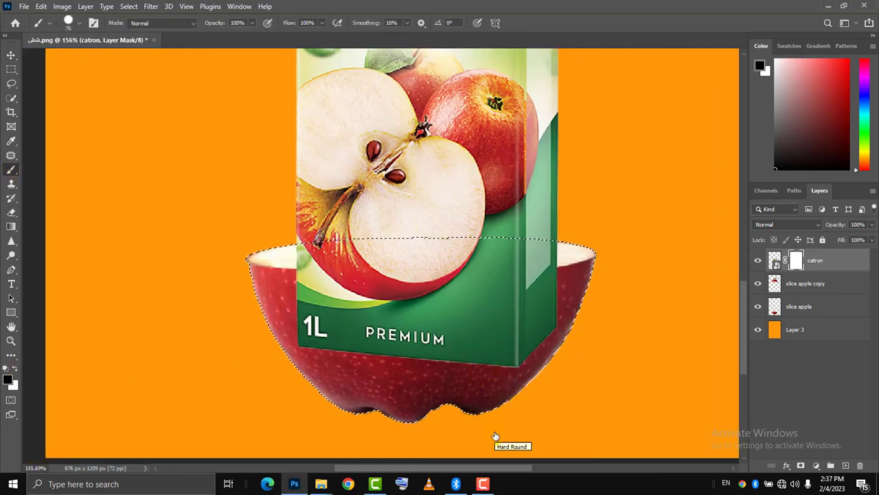
mouse_move(494, 435)
left_mouse_down()
mouse_move(526, 334)
mouse_move(579, 337)
left_mouse_up()
scroll(579, 337, "up", 3)
mouse_move(195, 362)
left_mouse_down()
mouse_move(409, 373)
mouse_move(588, 353)
mouse_move(252, 362)
mouse_move(308, 367)
left_mouse_up()
scroll(308, 367, "up", 1)
key("bracketleft")
key("bracketleft")
key("bracketleft")
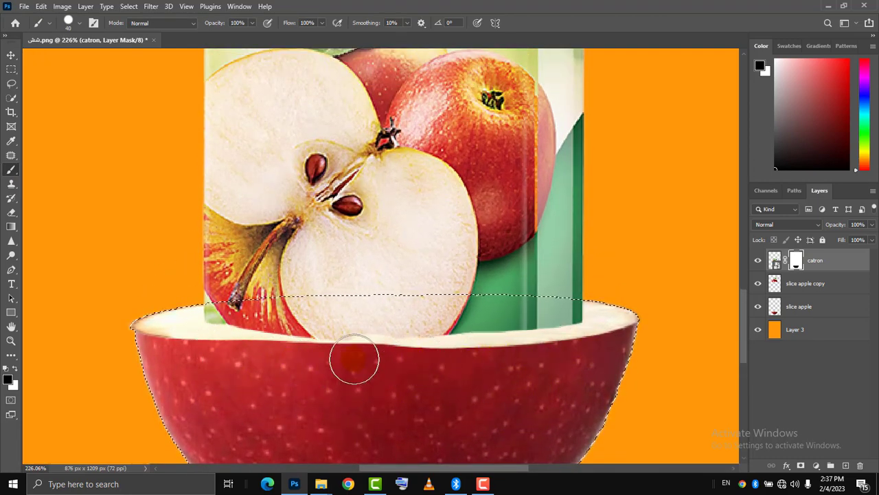
scroll(579, 356, "up", 1)
key("v")
key("ctrl+d")
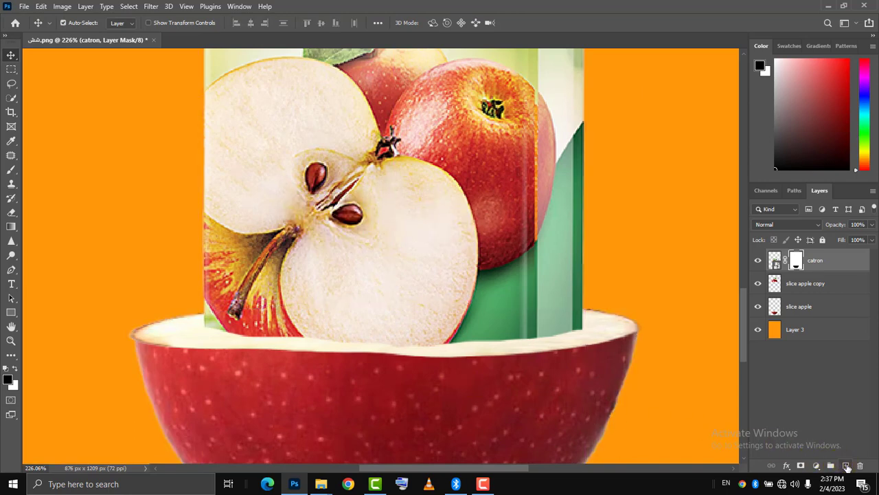
Step: Add a new layer directly below the catron layer and set the foreground colour to a dark red sampled from the apple skin
left_click(847, 467)
left_click_drag(809, 262, 825, 297)
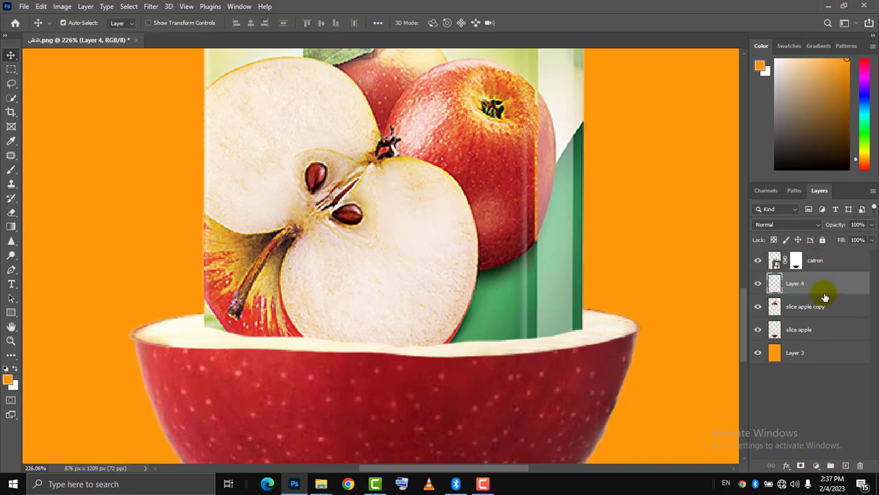
left_click(9, 381)
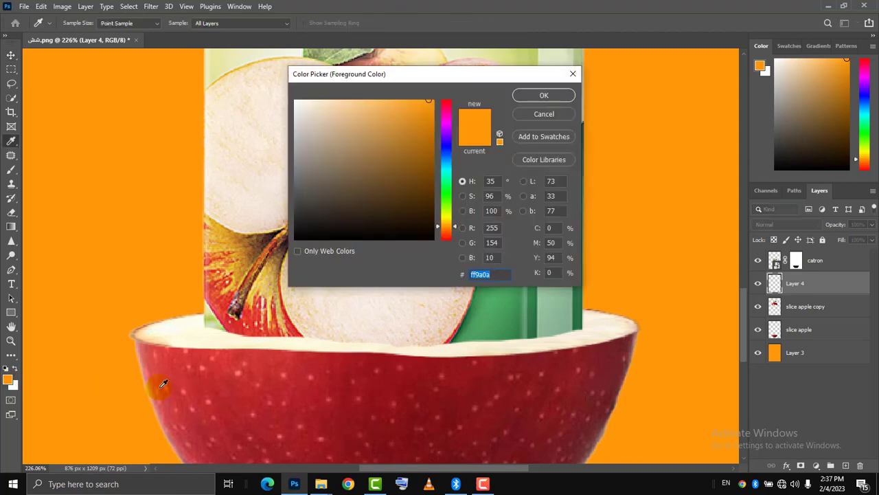
left_click(269, 388)
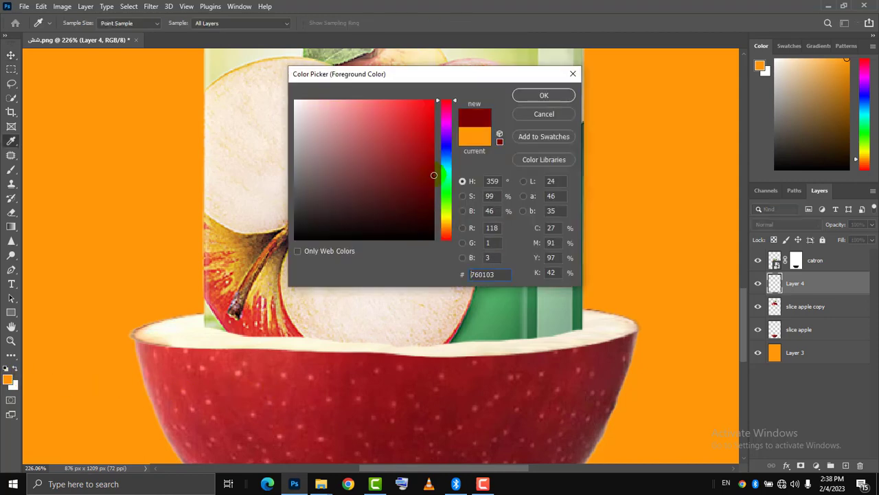
left_click(541, 95)
key("v")
Step: Set up a Soft Round brush of 40 px with 0% hardness, 30% flow and a flattened elliptical tip
left_click_drag(14, 172, 42, 172)
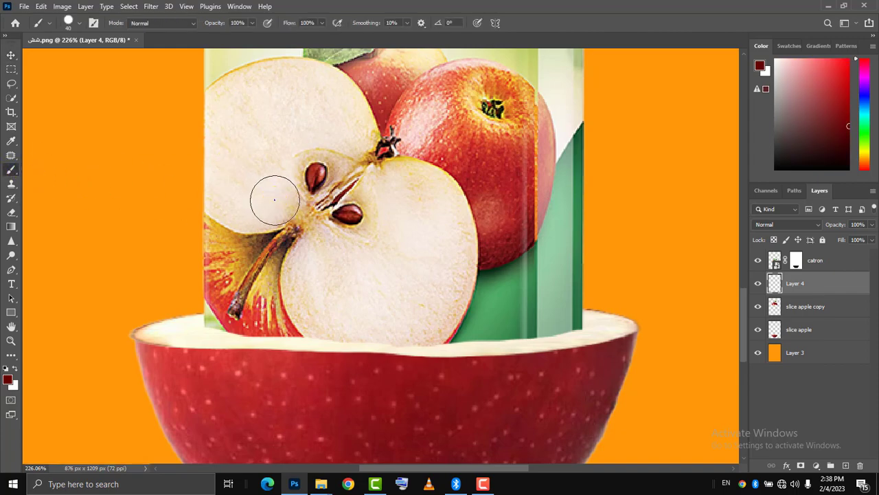
right_click(278, 200)
double_click(325, 326)
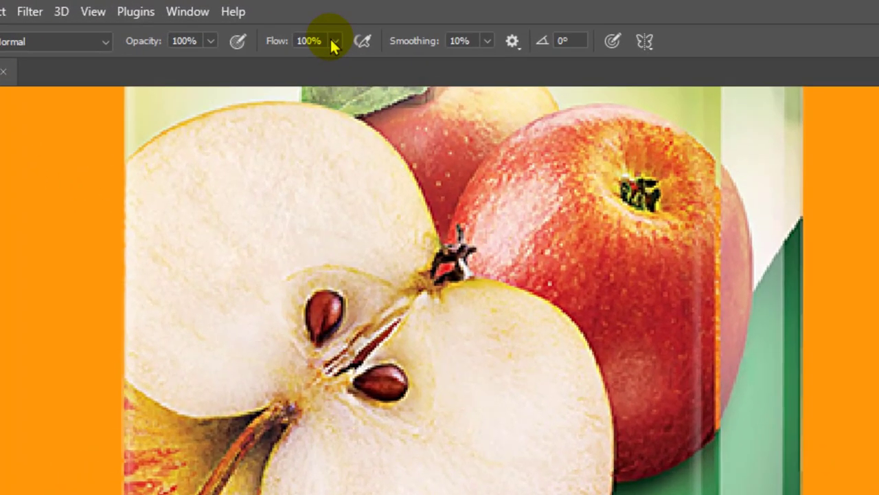
left_click(321, 23)
left_click_drag(336, 67, 285, 79)
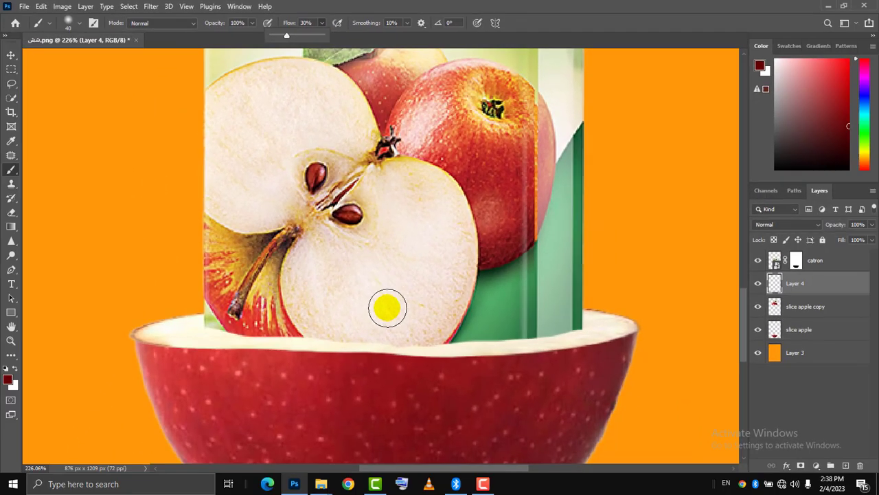
scroll(384, 306, "up", 3)
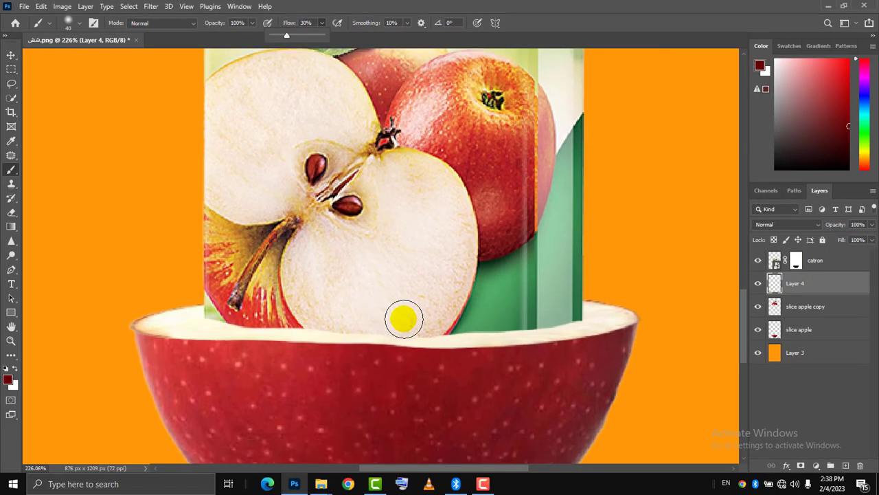
right_click(412, 318)
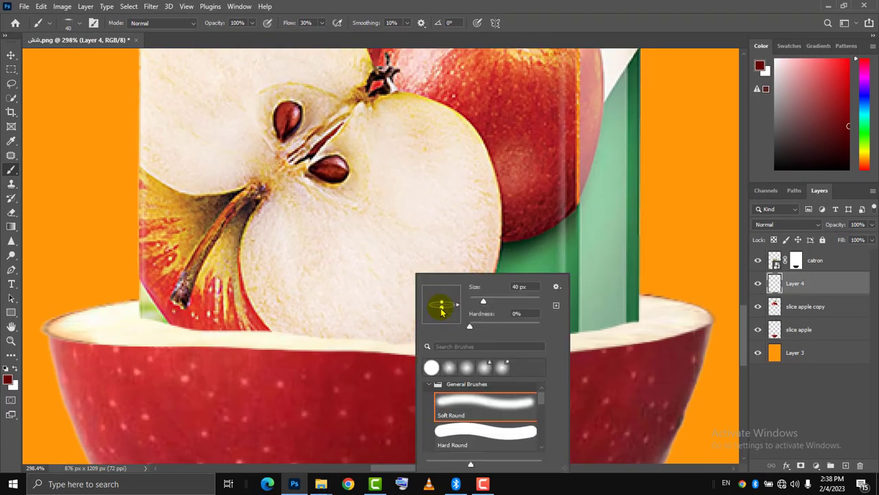
key("Return")
Step: Paint a soft dark red shadow along the carton's base where it meets the lower apple half's cut face
mouse_move(520, 334)
left_mouse_down()
mouse_move(613, 320)
mouse_move(493, 334)
mouse_move(181, 326)
left_mouse_up()
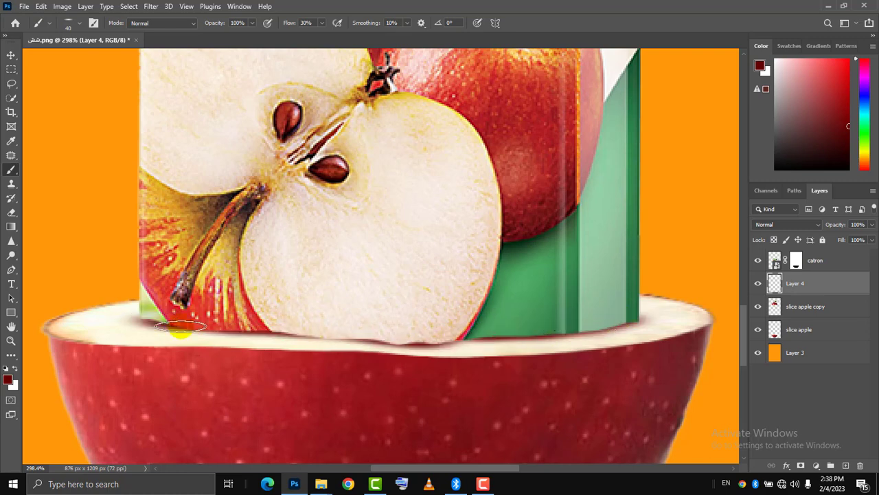
mouse_move(331, 336)
left_mouse_down()
mouse_move(468, 341)
mouse_move(156, 316)
left_mouse_up()
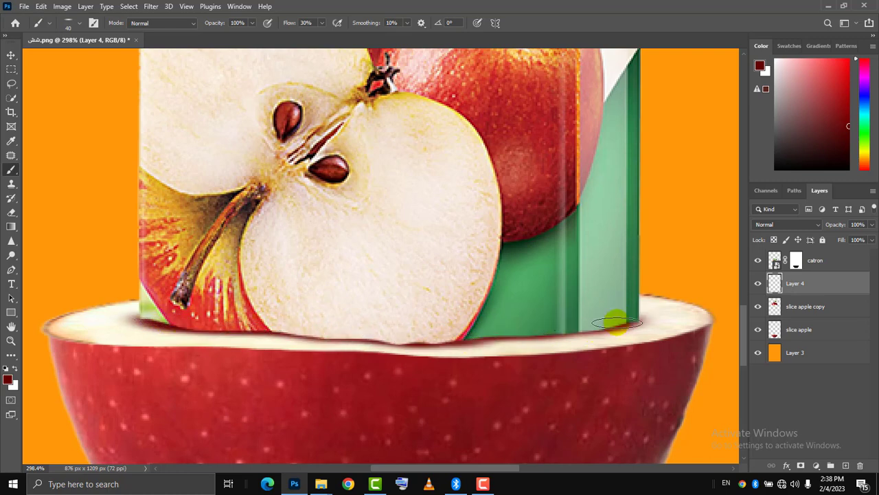
key("v")
key("ctrl+0")
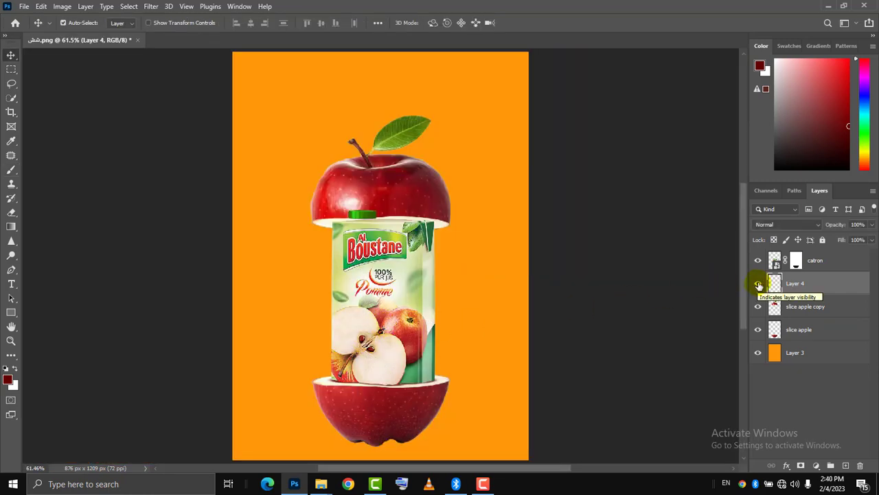
Step: Lower the upper apple half over the carton's top, load its outline as a selection and target the catron layer's mask
left_click(805, 306)
left_click_drag(419, 184, 424, 229)
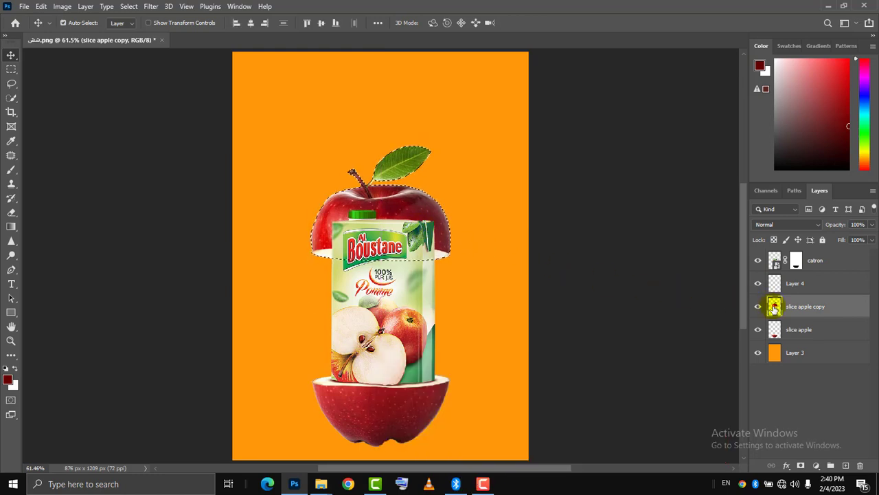
left_click(795, 259)
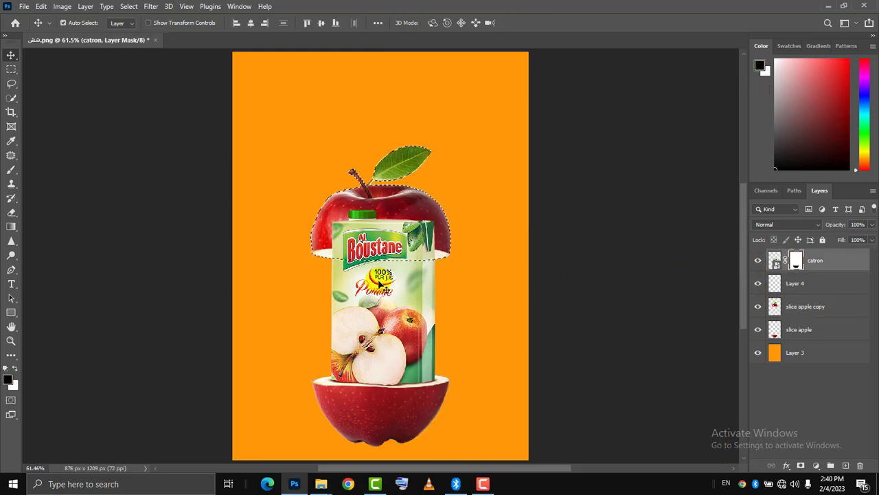
Step: Paint black on the carton's mask with a 40 px Hard Round brush at 100% flow to hide its top inside the upper apple half, and deselect
key("b")
scroll(371, 231, "up", 5)
scroll(395, 266, "up", 5)
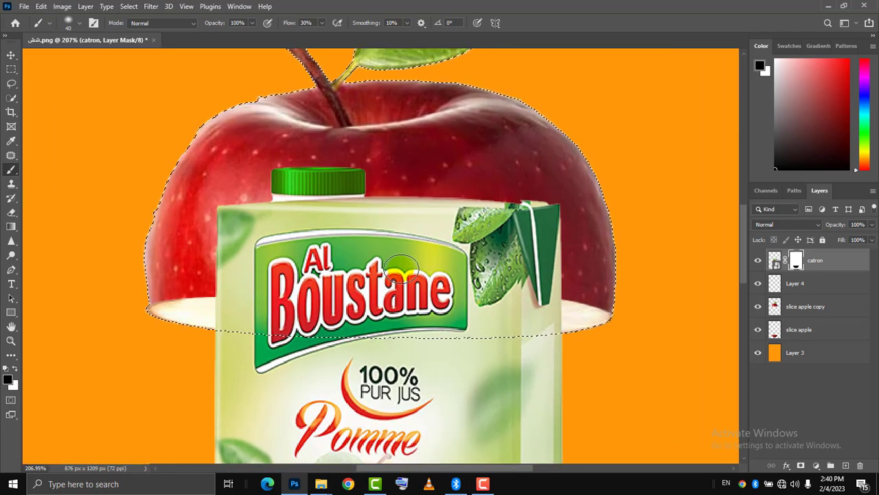
right_click(402, 270)
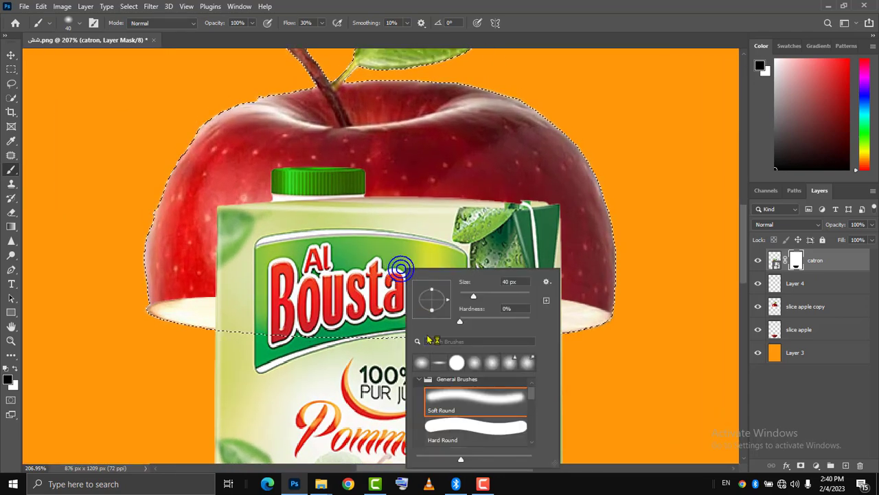
double_click(447, 417)
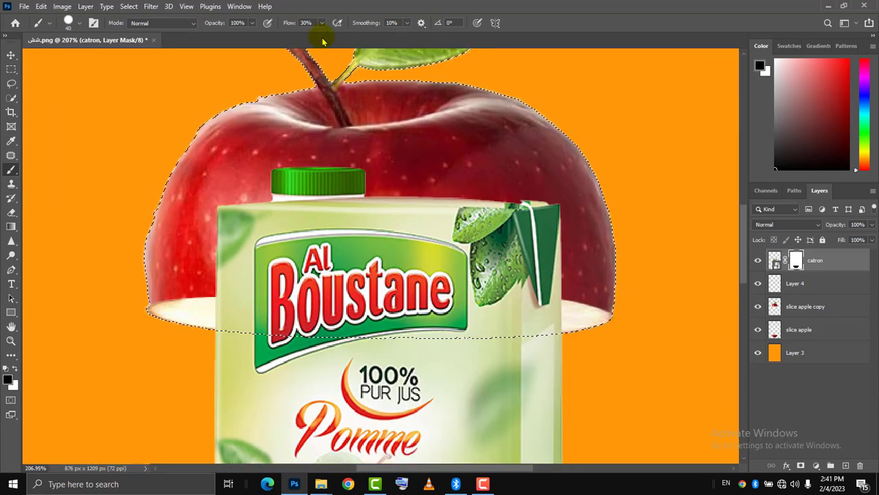
left_click_drag(321, 23, 357, 35)
mouse_move(554, 239)
left_mouse_down()
mouse_move(285, 167)
mouse_move(258, 214)
mouse_move(569, 278)
mouse_move(254, 262)
mouse_move(564, 284)
mouse_move(215, 274)
left_mouse_up()
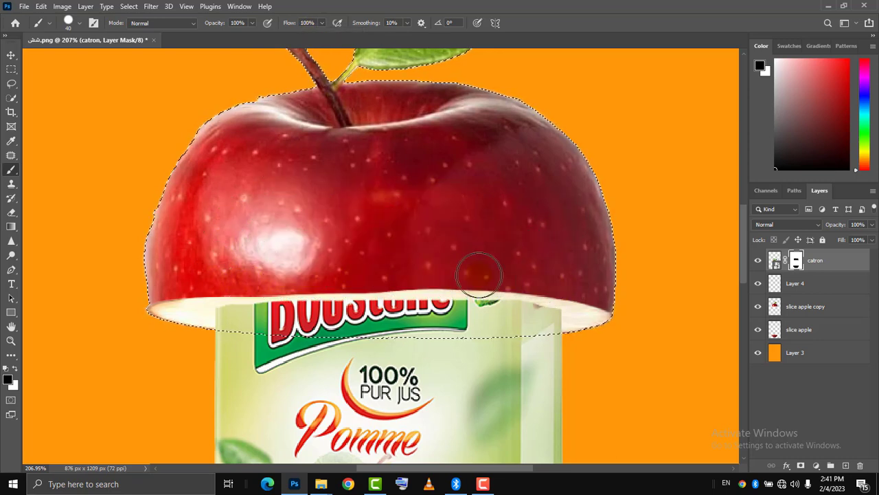
key("v")
key("ctrl+d")
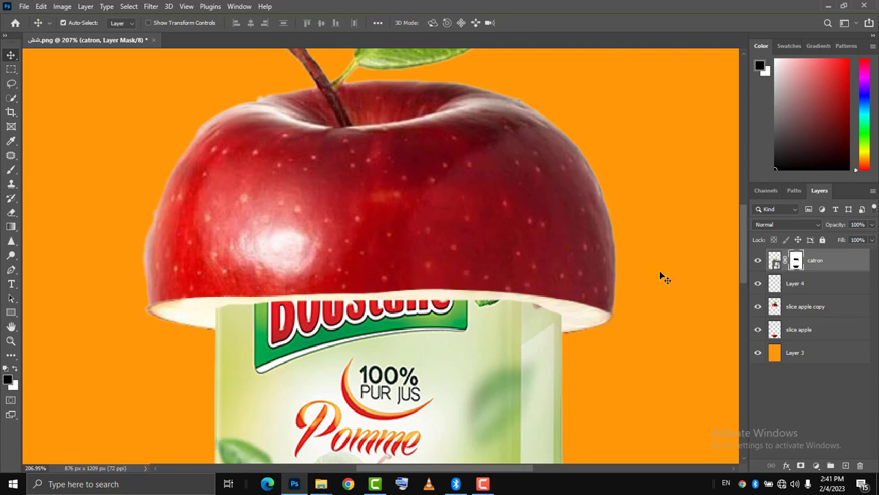
left_click(759, 260)
left_click(759, 260)
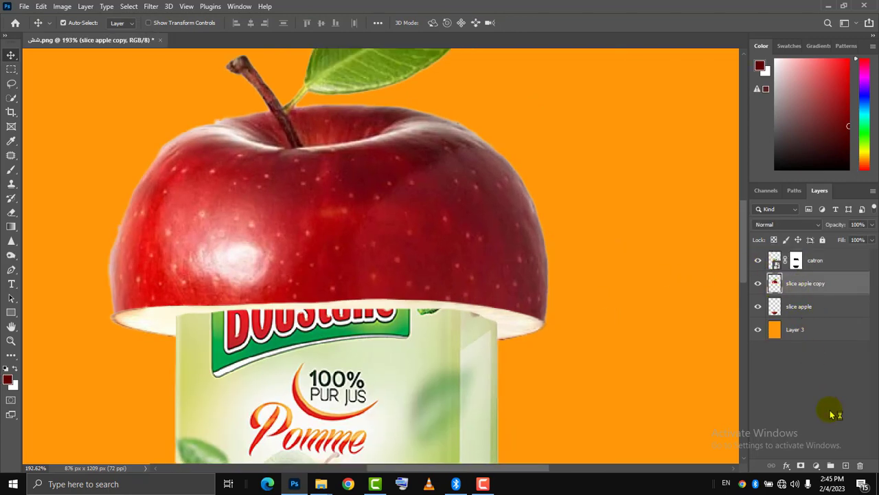
Step: Add a new layer directly below catron and brush a soft dark red shadow at 23% flow beside the carton on the upper apple half
left_click(845, 466)
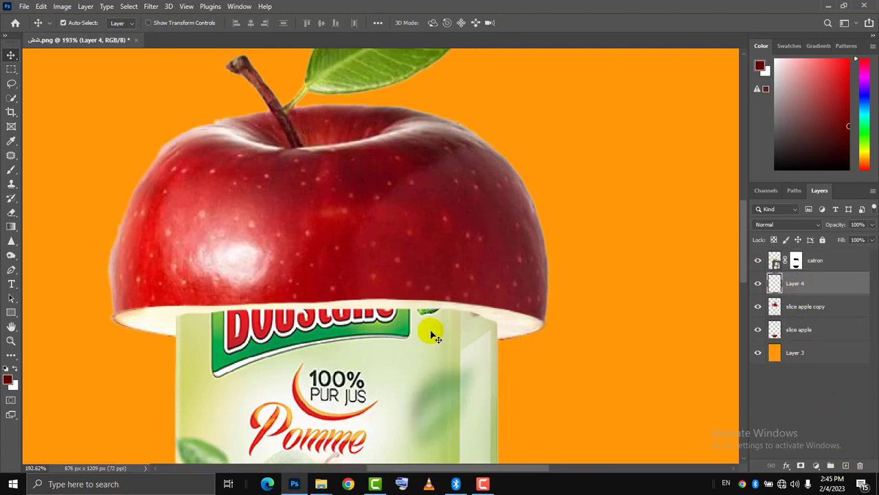
key("b")
scroll(428, 332, "up", 3)
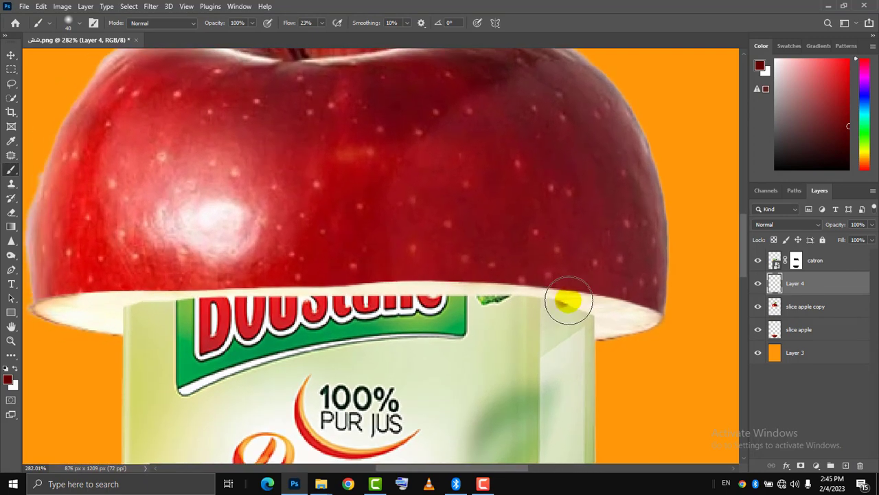
left_click_drag(568, 301, 581, 327)
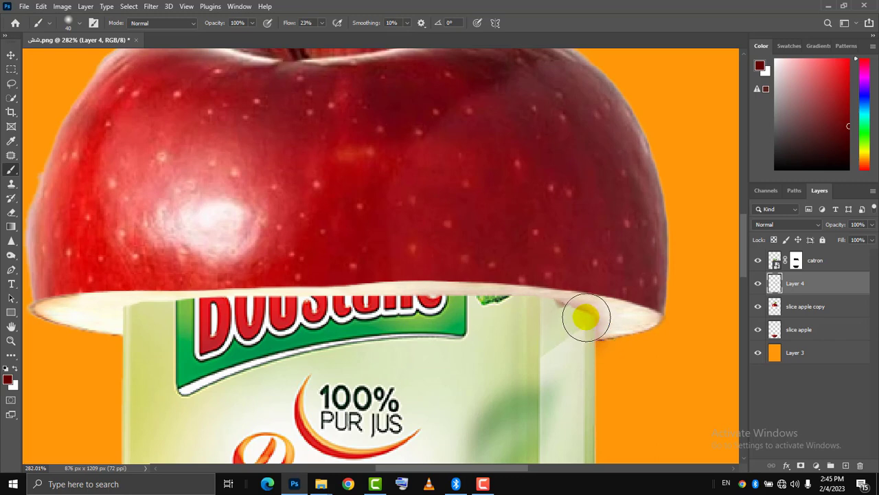
Step: Load the upper apple half's outline as a selection, paint dark red shading along its cut face around the carton, and deselect
left_click(774, 307, "ctrl")
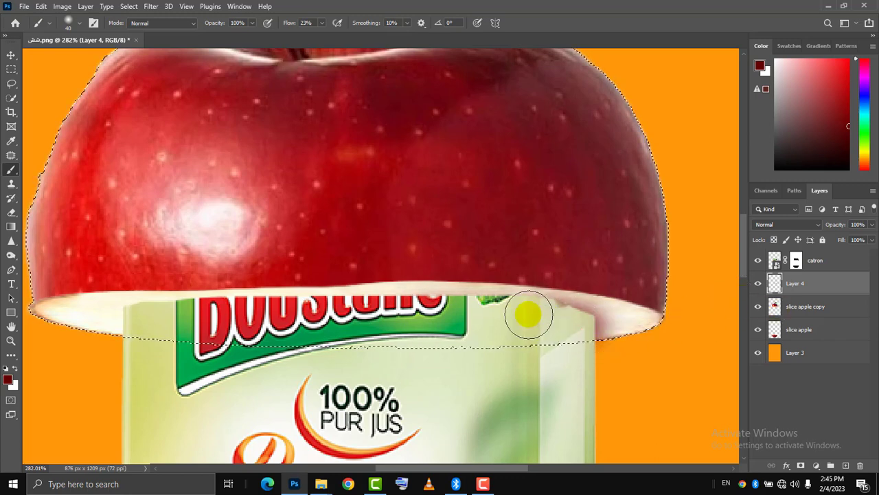
mouse_move(365, 311)
left_mouse_down()
mouse_move(122, 317)
mouse_move(127, 328)
mouse_move(182, 317)
mouse_move(428, 311)
left_mouse_up()
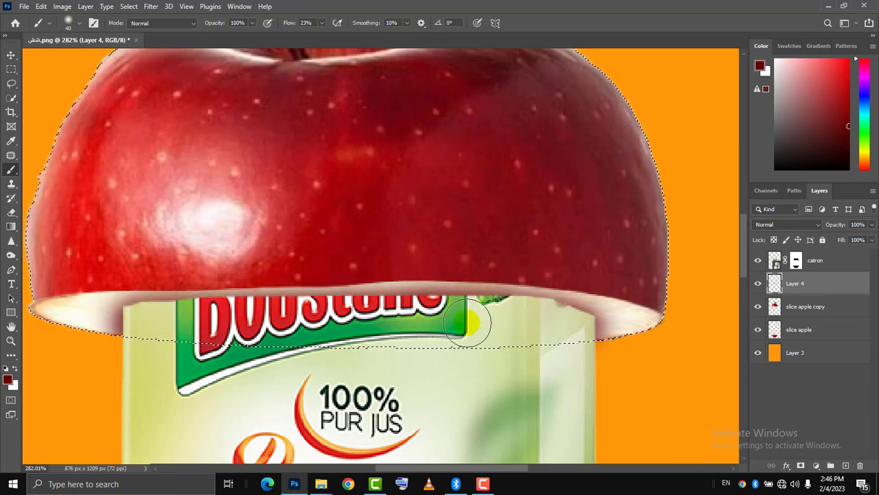
key("ctrl+d")
key("v")
Step: Rasterize the catron layer and apply its layer mask
left_click(814, 266)
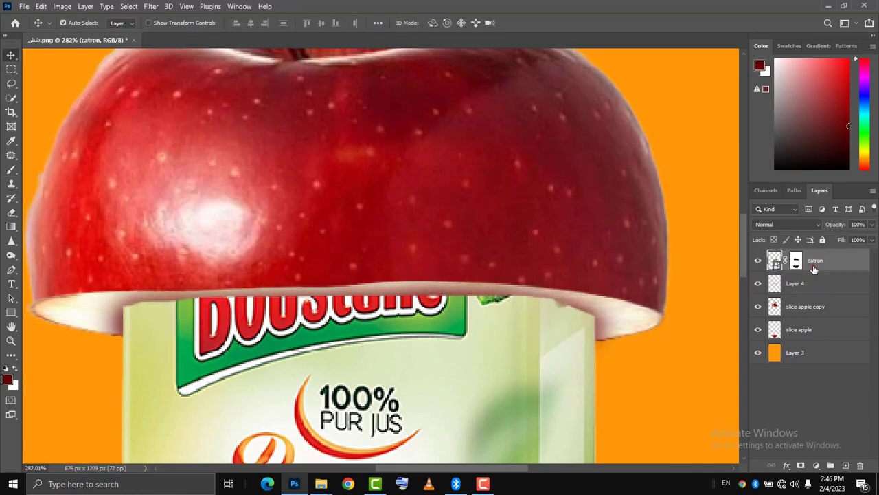
right_click(814, 268)
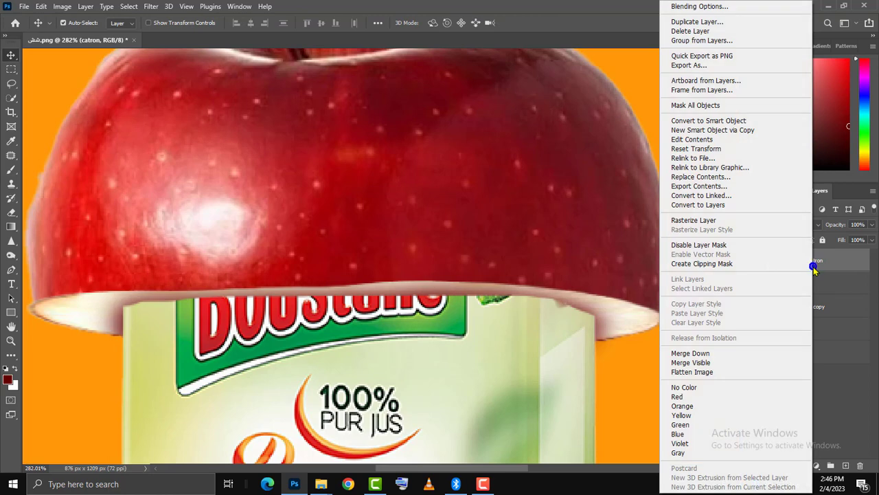
left_click(764, 221)
right_click(793, 258)
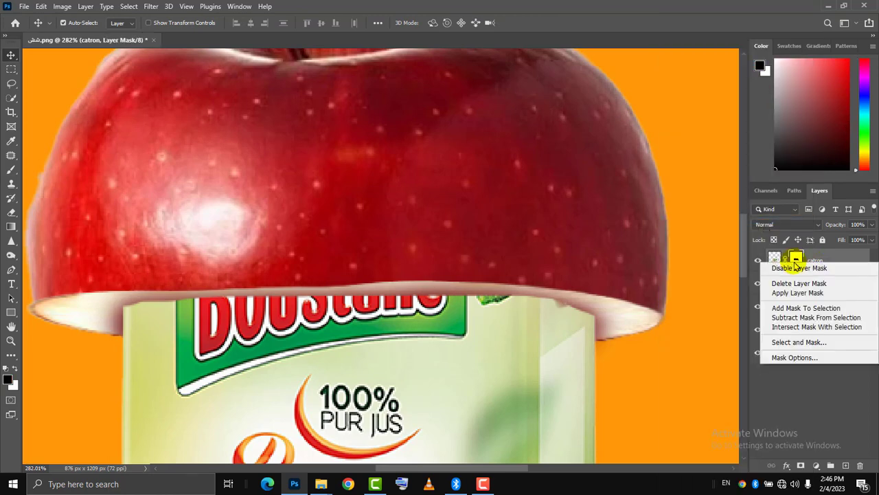
left_click(798, 293)
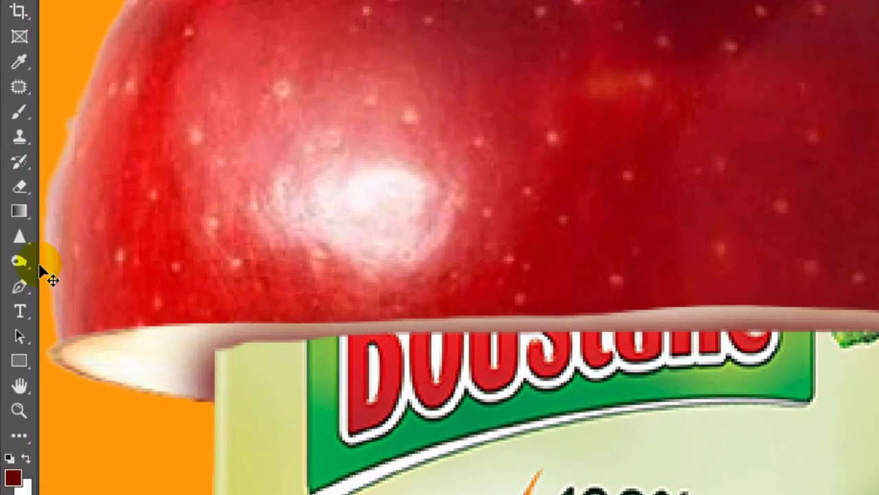
Step: Burn the carton's upper edge below the apple half with a 36 px brush, Midtones range and 50% exposure
right_click(11, 255)
left_click(60, 265)
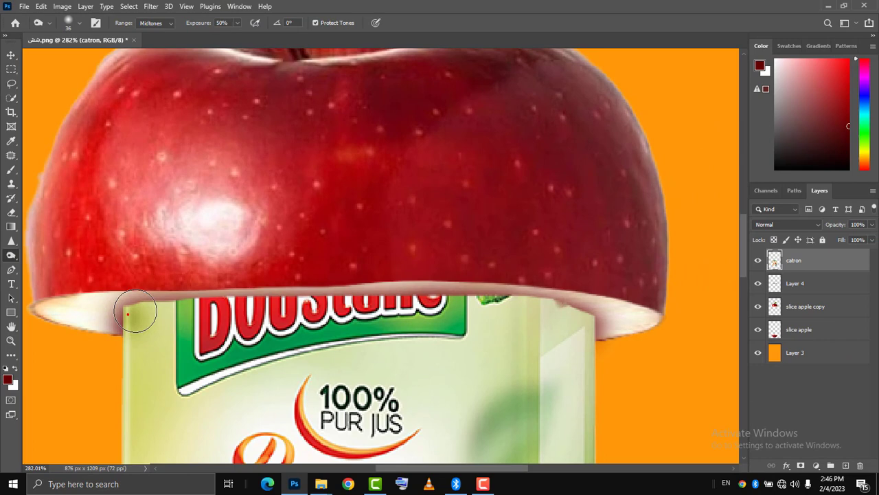
mouse_move(136, 313)
left_mouse_down()
mouse_move(206, 294)
mouse_move(551, 299)
mouse_move(596, 328)
mouse_move(529, 303)
mouse_move(144, 295)
mouse_move(165, 310)
left_mouse_up()
key("ctrl+0")
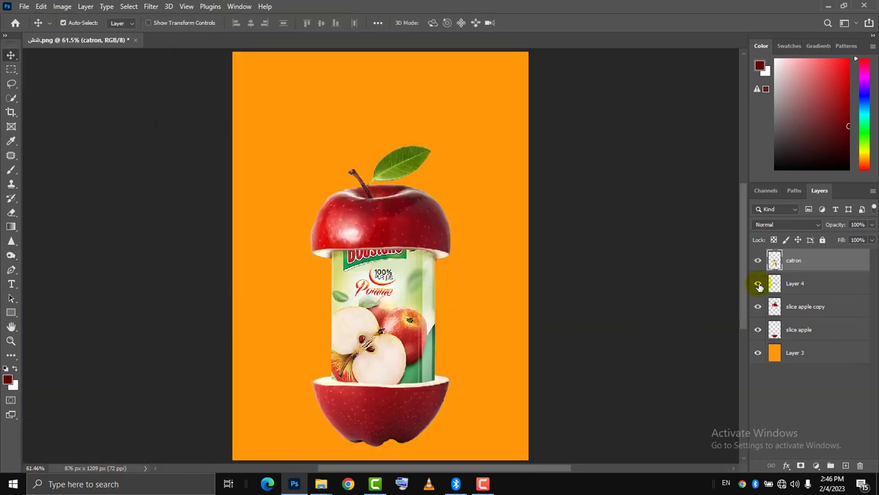
Step: Add a new layer directly above the orange background and stamp a wide dark red shadow with a flattened 700 px Soft Round brush
left_click(798, 355)
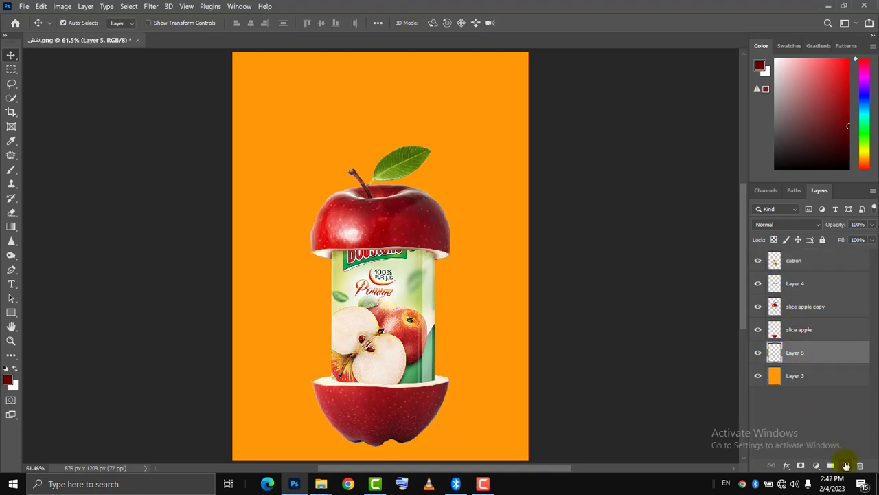
right_click(11, 170)
left_click(46, 168)
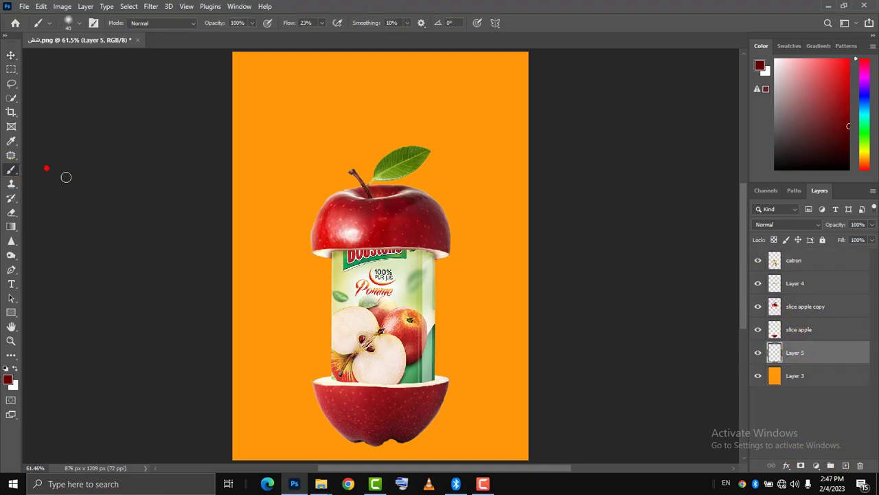
right_click(285, 329)
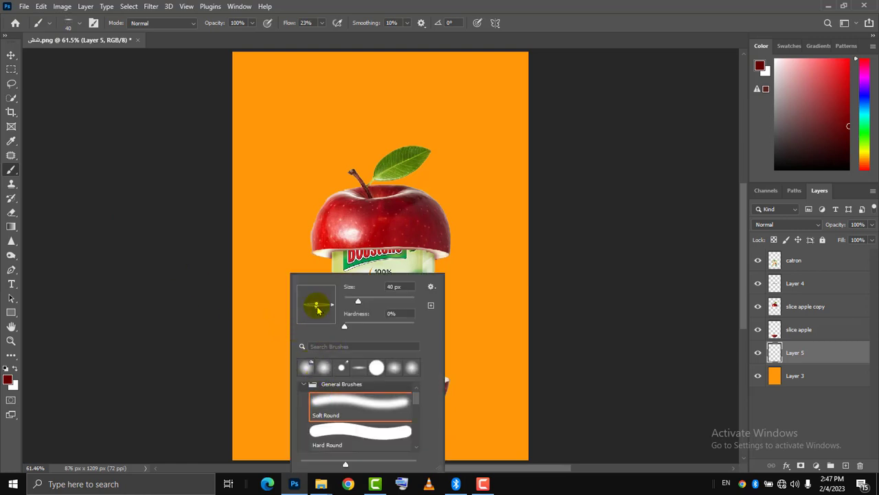
key("Return")
key("bracketright")
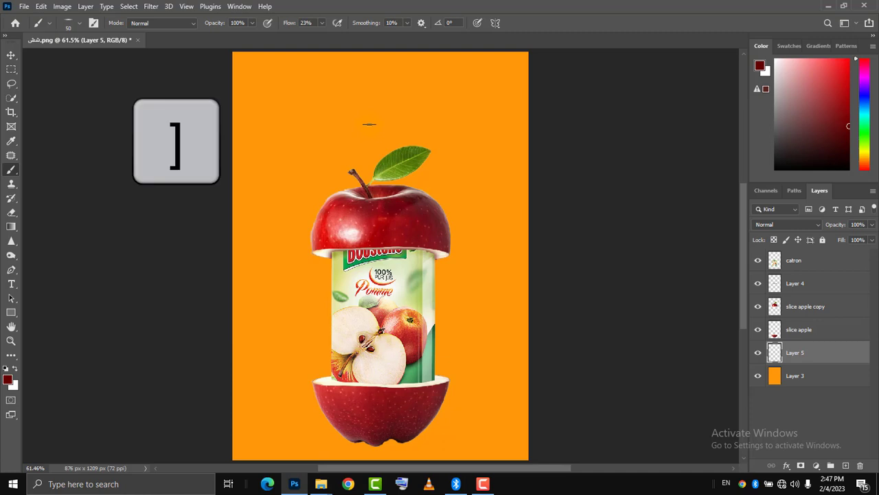
key("bracketright")
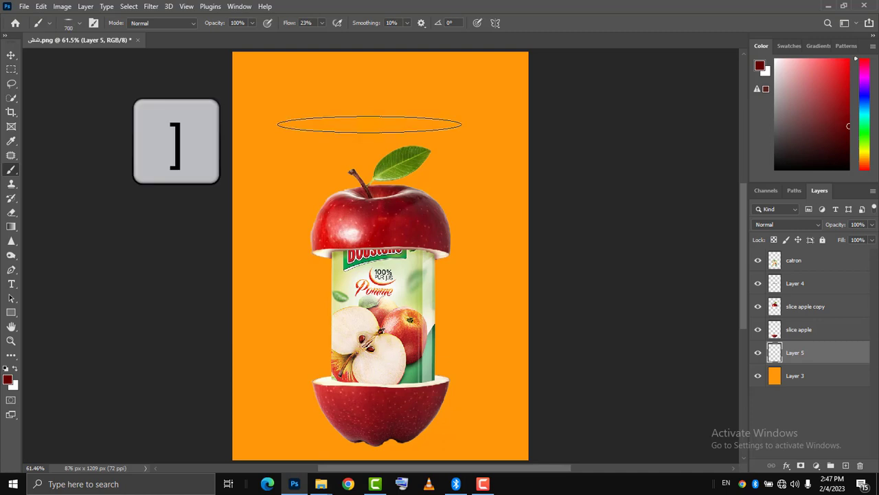
left_click(369, 125)
Step: Warp the stamped shadow into a curved shape and move it beneath the lower apple half
key("ctrl+t")
right_click(394, 116)
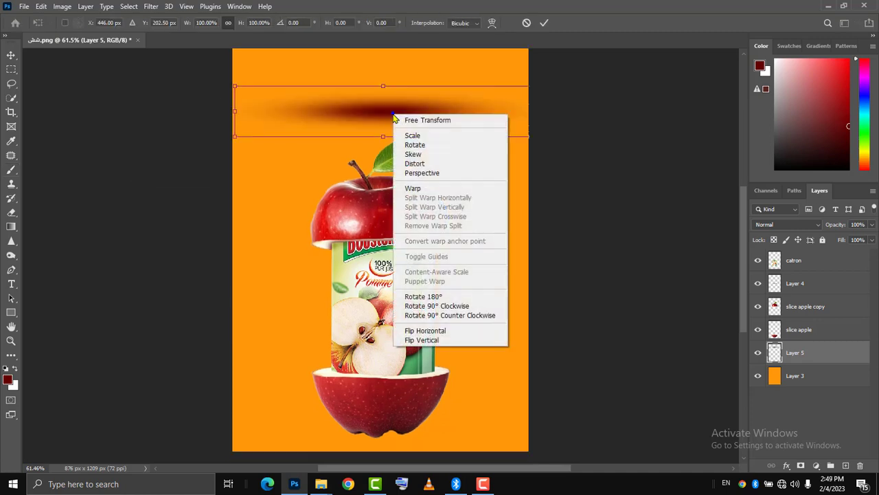
left_click(414, 189)
left_click_drag(389, 94, 392, 106)
left_click(542, 25)
key("v")
left_click_drag(455, 108, 392, 422)
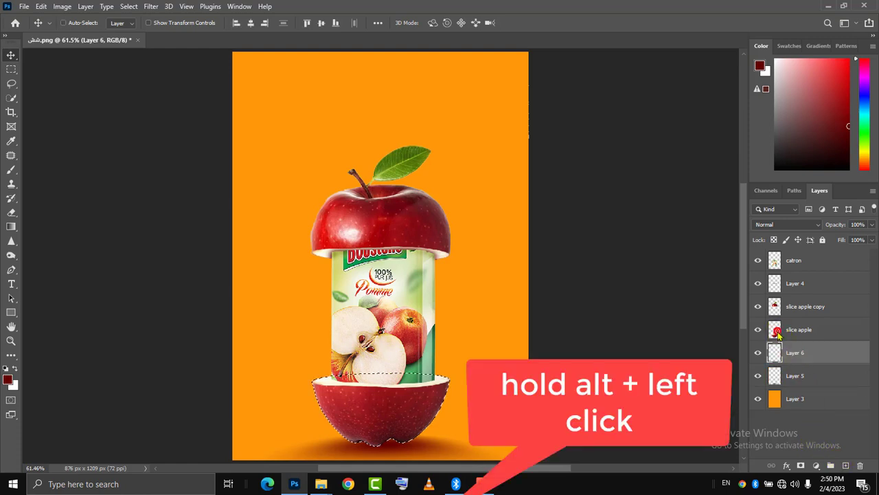
Step: Switch to a Soft Round brush with a circular tip and 55% flow for shading on Layer 6
key("b")
right_click(397, 427)
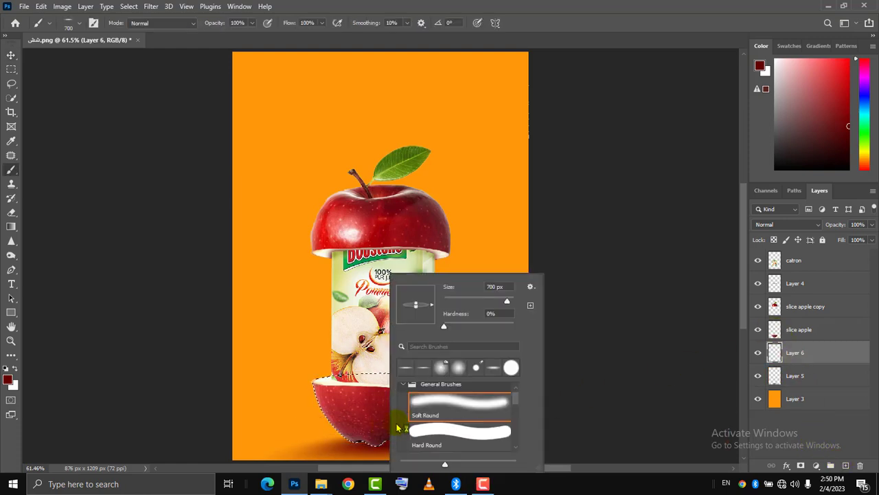
double_click(439, 406)
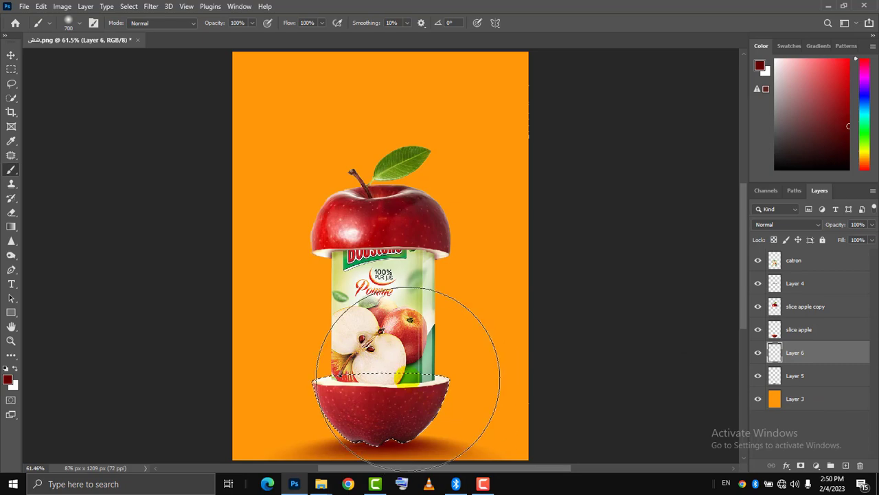
left_click(320, 26)
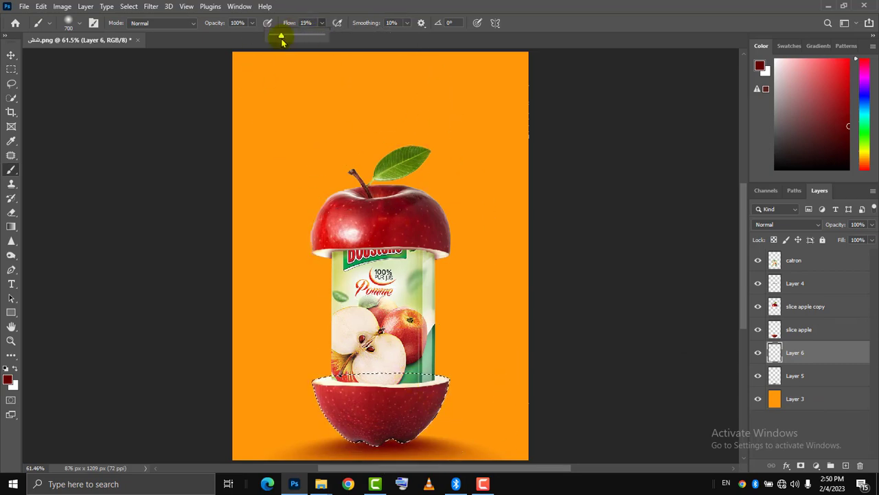
scroll(451, 343, "up", 3)
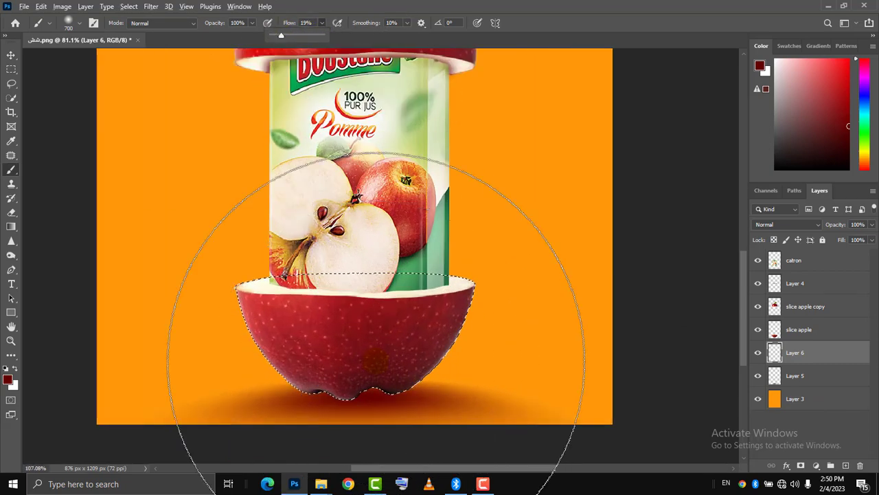
scroll(376, 361, "up", 4)
key("shift+5")
key("shift+5")
Step: Move Layer 6 above the slice apple layer, darken the lower apple half's underside inside its outline with a 100 px brush, and deselect
key("bracketleft")
key("bracketleft")
key("bracketleft")
key("bracketleft")
key("bracketleft")
key("bracketleft")
key("bracketleft")
key("bracketleft")
key("bracketleft")
key("bracketleft")
key("ctrl+bracketright")
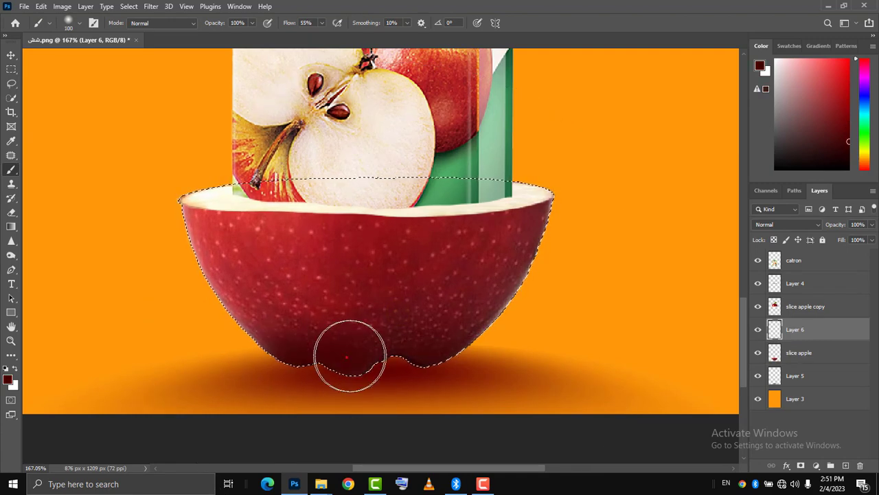
key("ctrl+d")
Step: Add a new layer above Layer 5, paint dark shadow under the lower apple half, and move the layer above slice apple
left_click(795, 376)
left_click(845, 465)
scroll(416, 349, "up", 3)
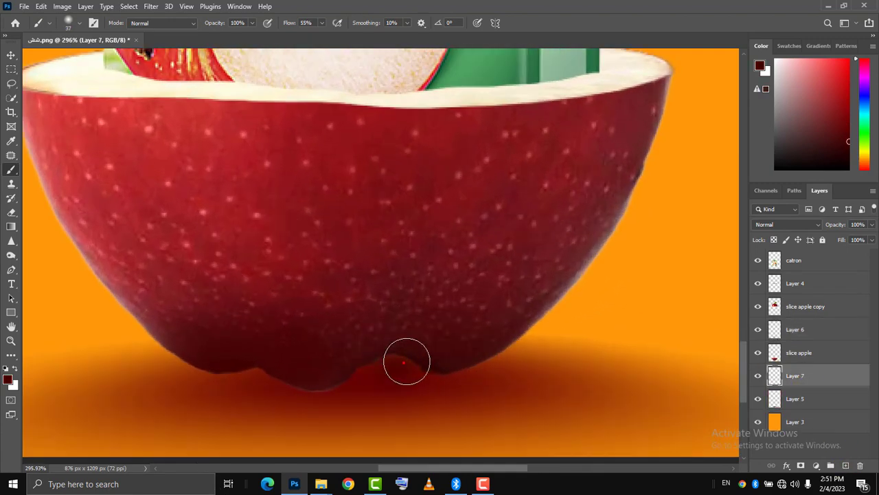
left_click_drag(790, 376, 783, 350)
Step: Flatten the brush tip and paint a dark contact shadow along the lower apple half's base at 60 px
right_click(265, 275)
left_click_drag(282, 333, 283, 326)
key("Return")
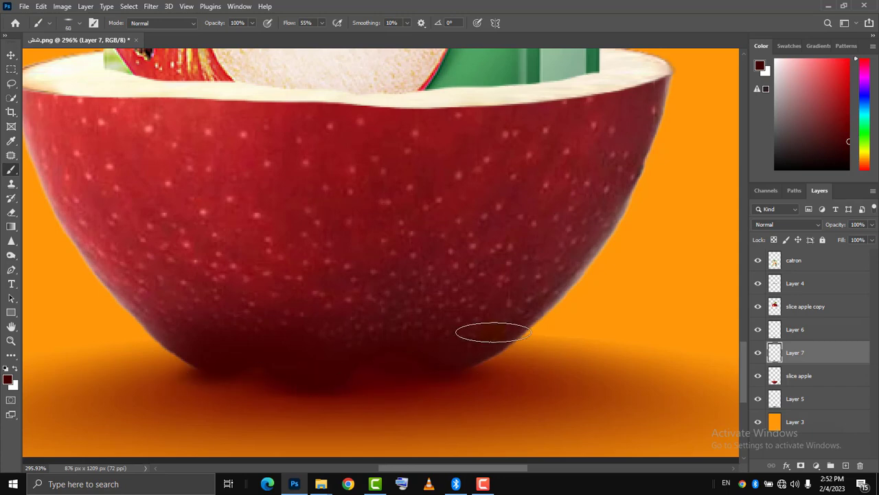
key("ctrl+0")
key("v")
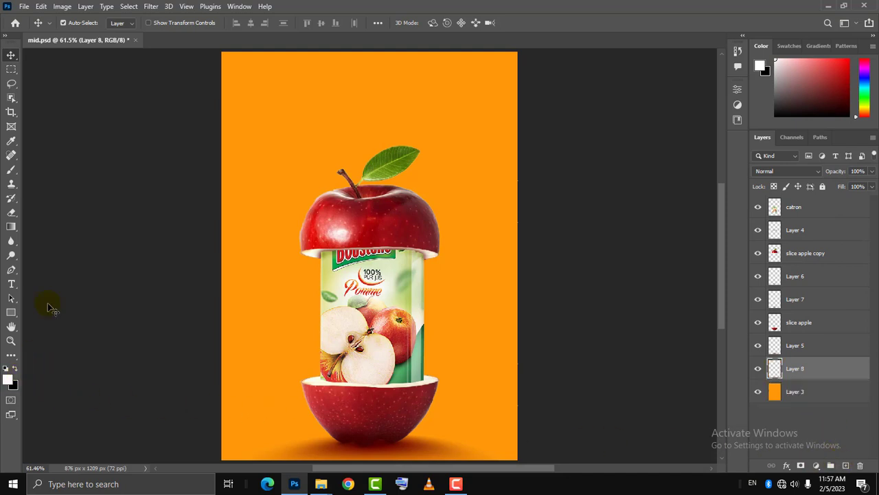
Step: Paint a white glow behind the carton on Layer 8 with an 820 px Soft Round brush, and lower the layer's opacity to 67%
right_click(11, 174)
left_click(49, 171)
right_click(364, 225)
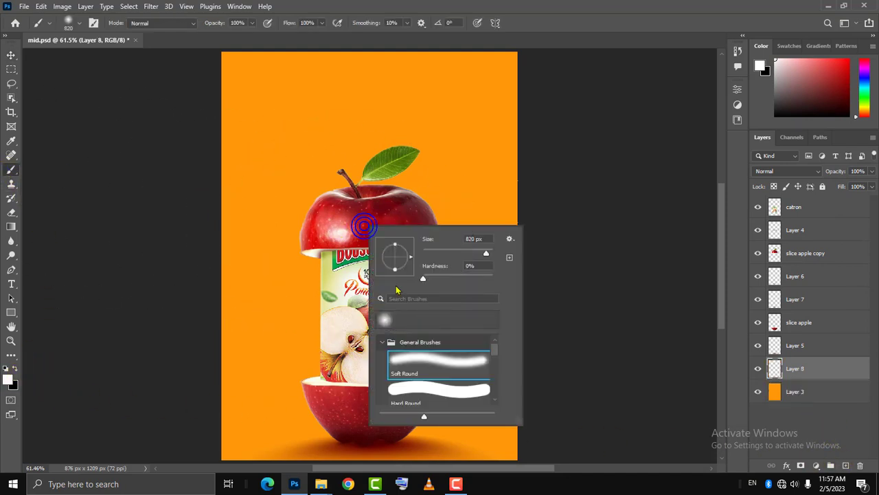
double_click(432, 363)
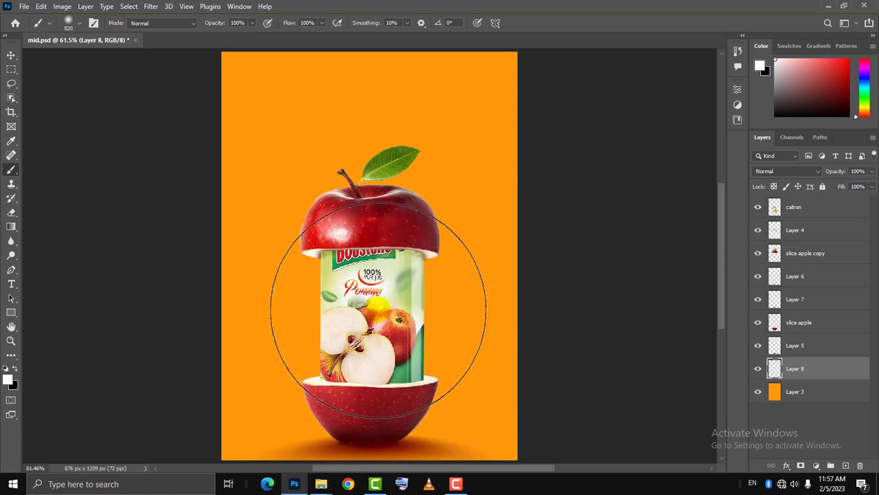
left_click(376, 307)
key("v")
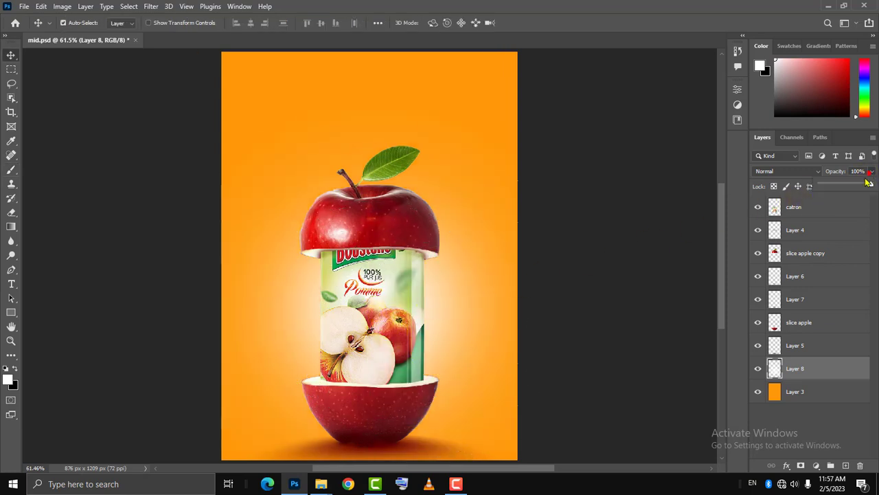
left_click_drag(869, 182, 858, 186)
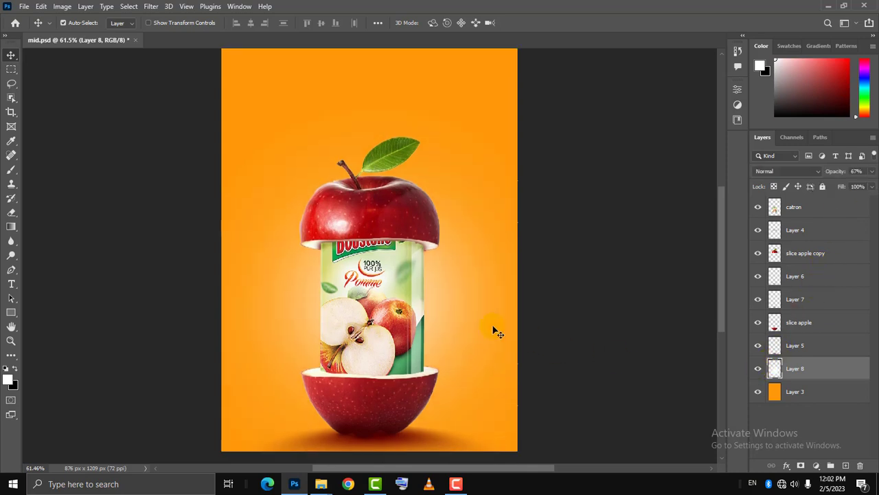
Step: Check which layer holds the carton by toggling its visibility, and add a new layer directly above Layer 4
left_click(397, 311)
left_click(757, 210)
left_click(758, 210)
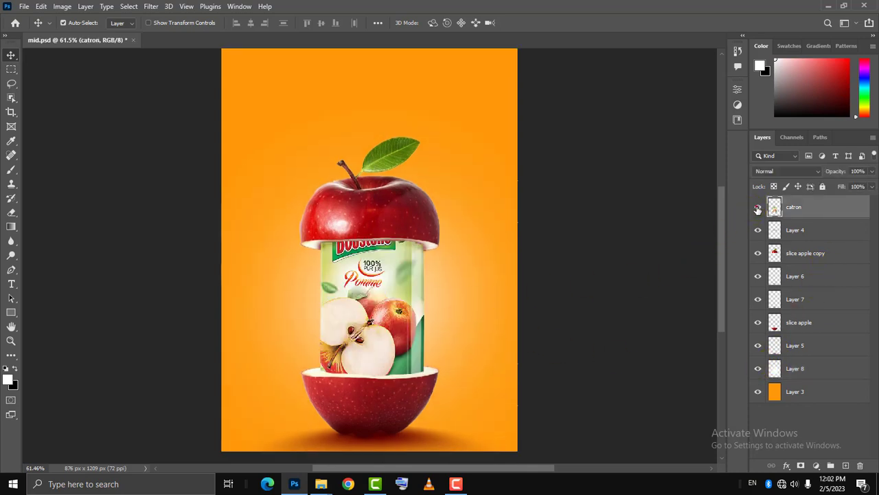
left_click(792, 231)
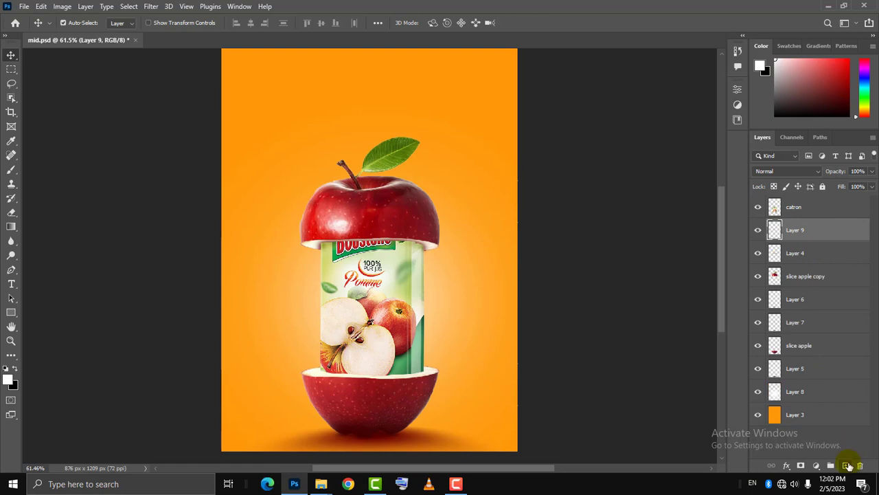
Step: Import the brush set 11 Water Splash Brushes by You The Designer.abr into the brush presets
left_click(18, 173)
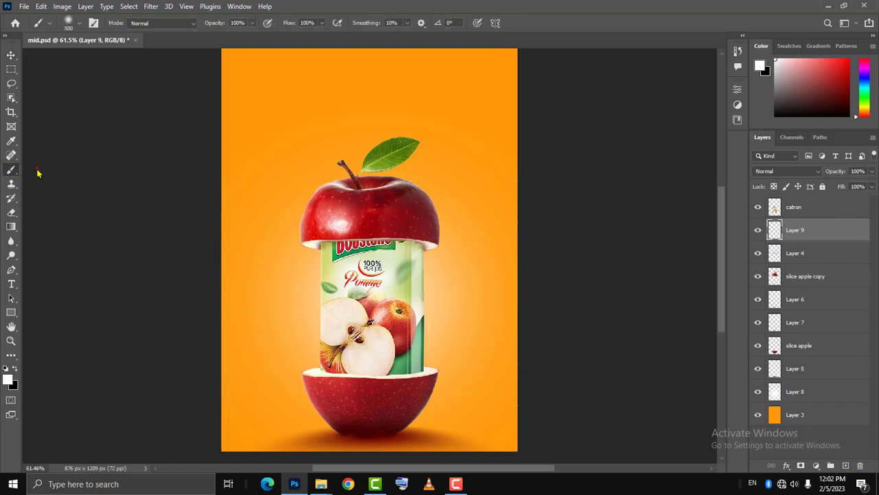
right_click(310, 114)
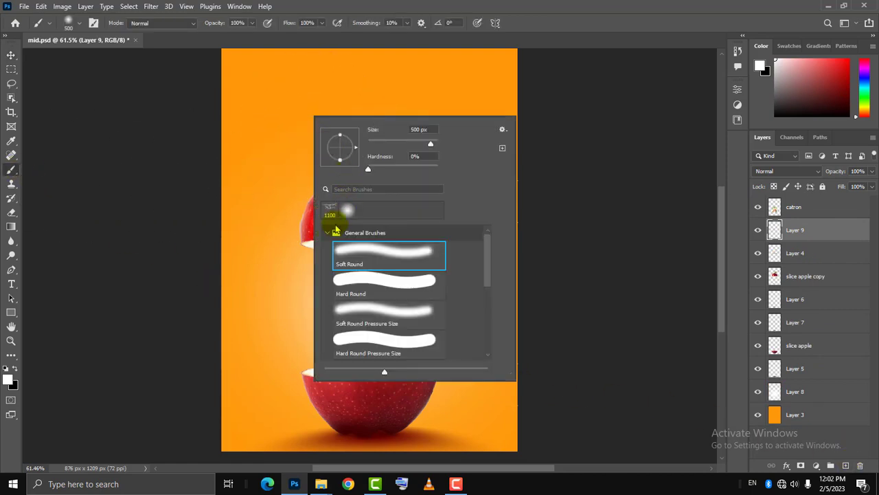
left_click(328, 232)
left_click(502, 130)
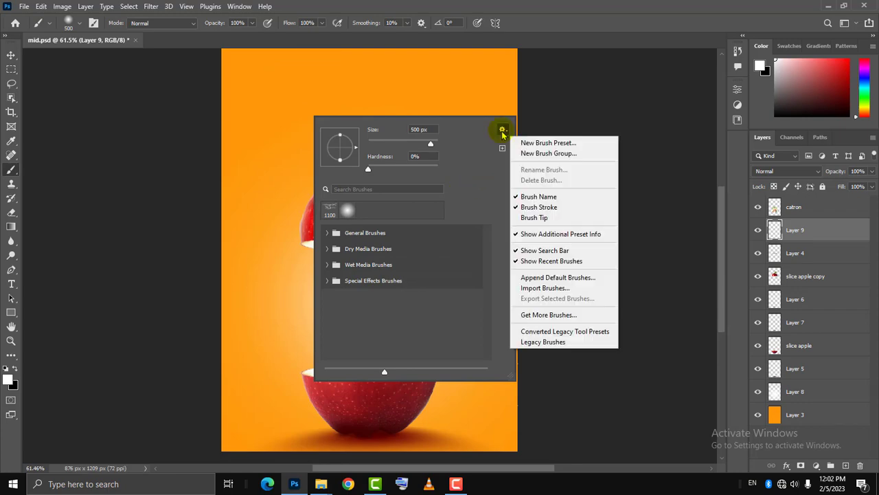
left_click(554, 293)
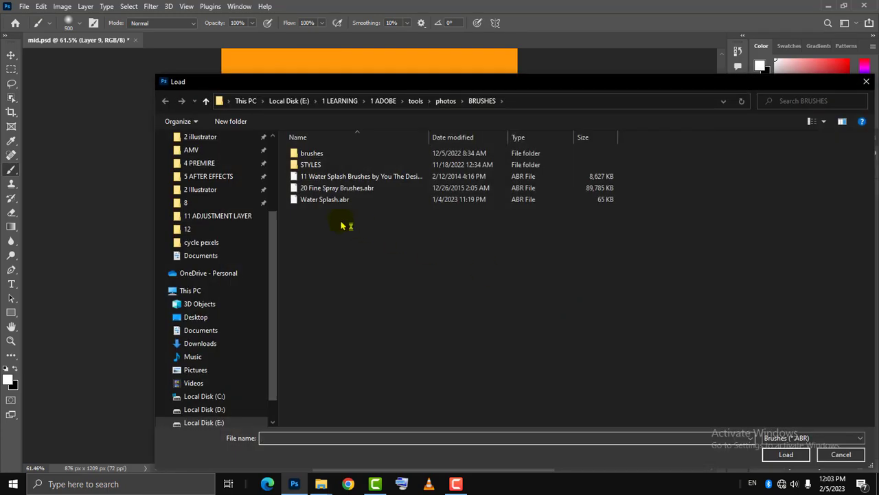
left_click(312, 179)
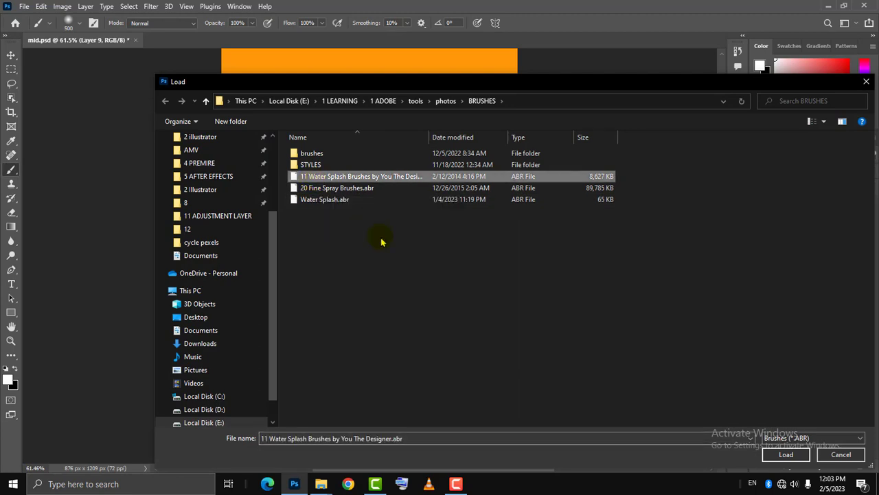
left_click(786, 455)
Step: Choose Sampled Brush 5 from the imported water splash set and rotate its tip to 75°
left_click(327, 295)
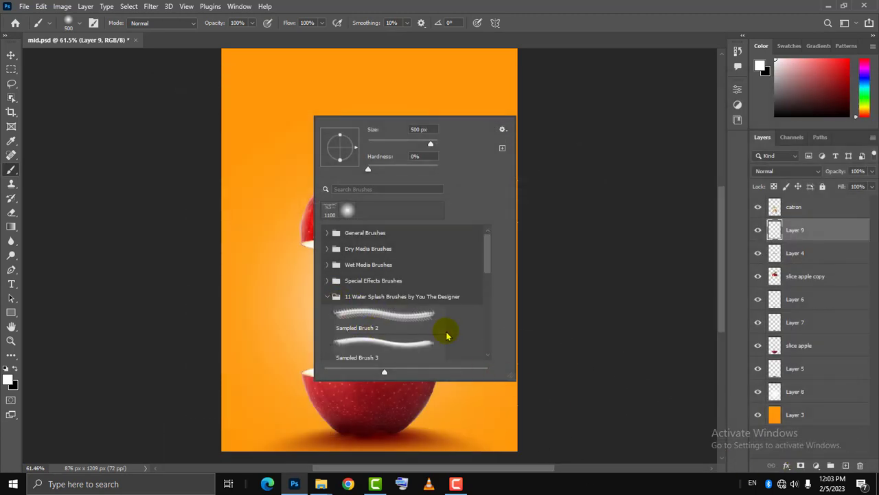
scroll(447, 335, "down", 5)
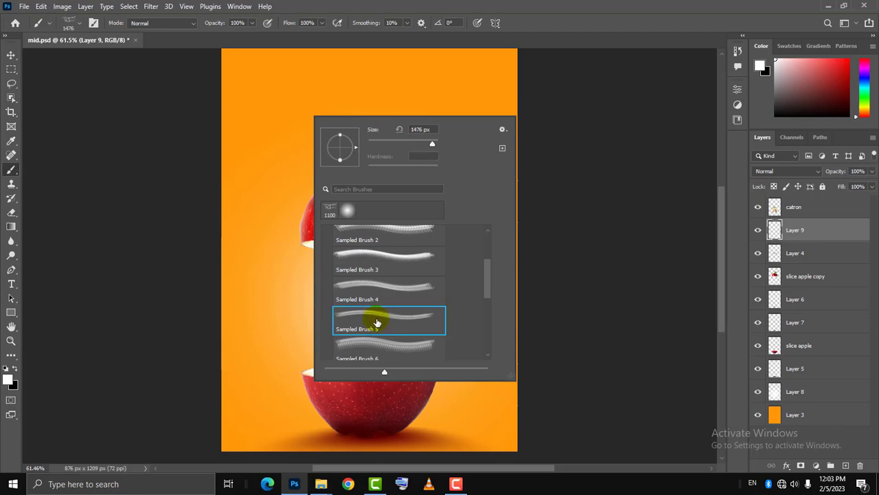
double_click(376, 322)
key("shift+Left")
key("shift+Left")
key("shift+Left")
key("shift+Left")
key("shift+Left")
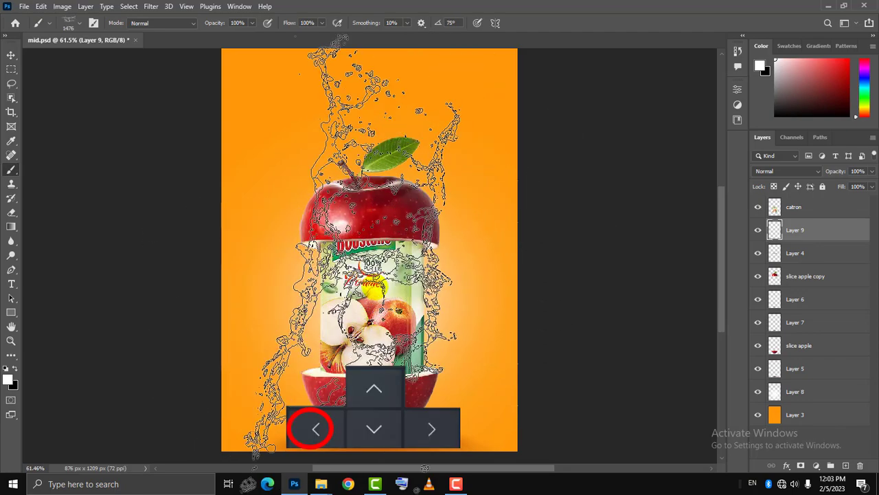